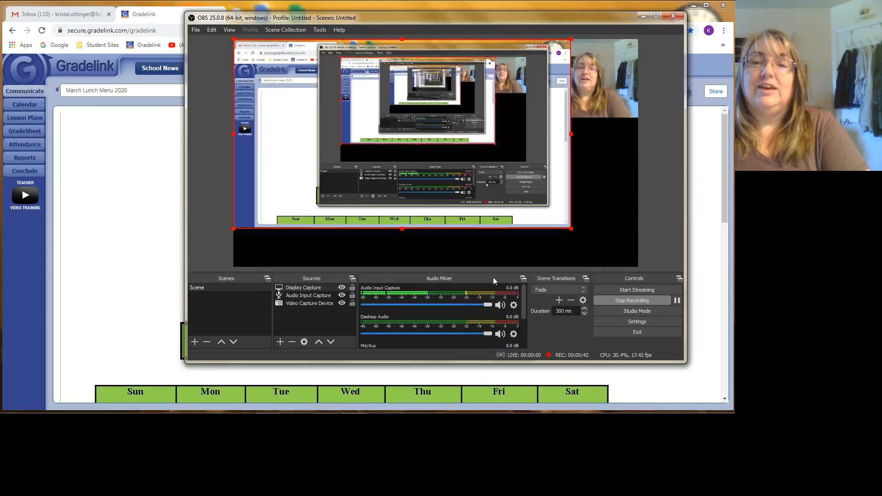
Step: Switch to the Gmail inbox, open the no-subject email with listed photo attachments and view 20200706_104436.jpg of the copier's user-number screen
left_click(147, 152)
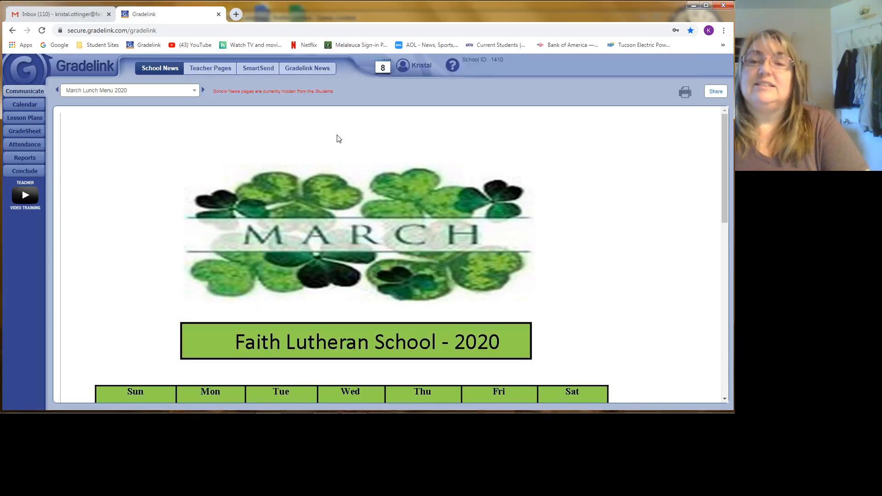
left_click(83, 16)
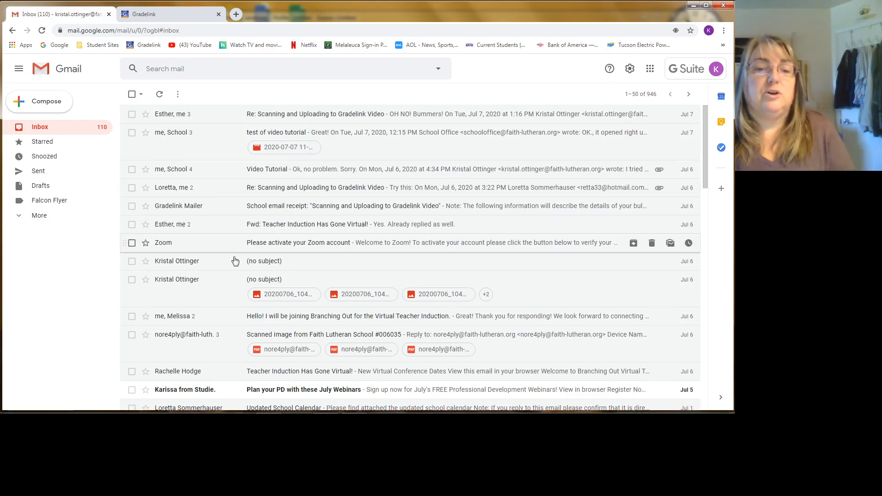
left_click(256, 282)
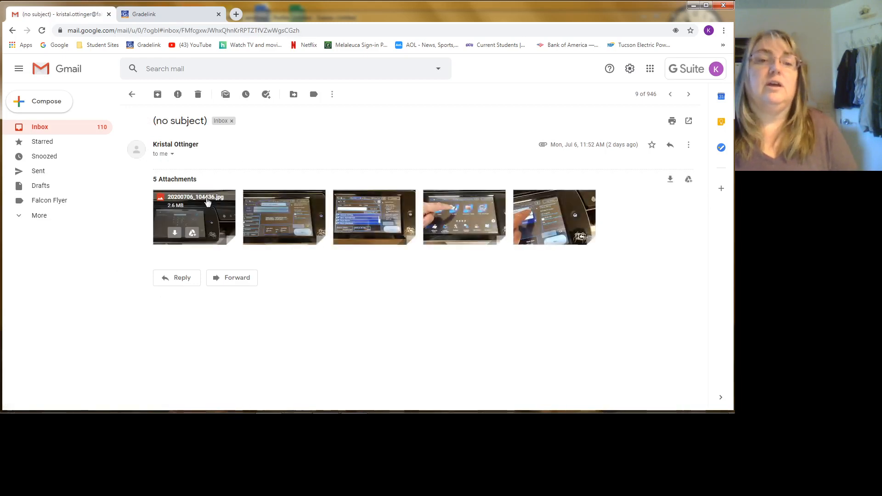
left_click(205, 200)
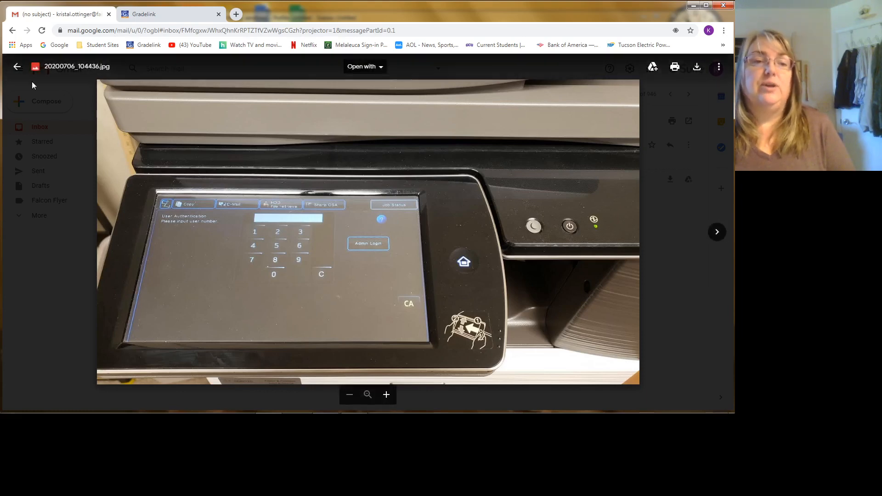
left_click(17, 66)
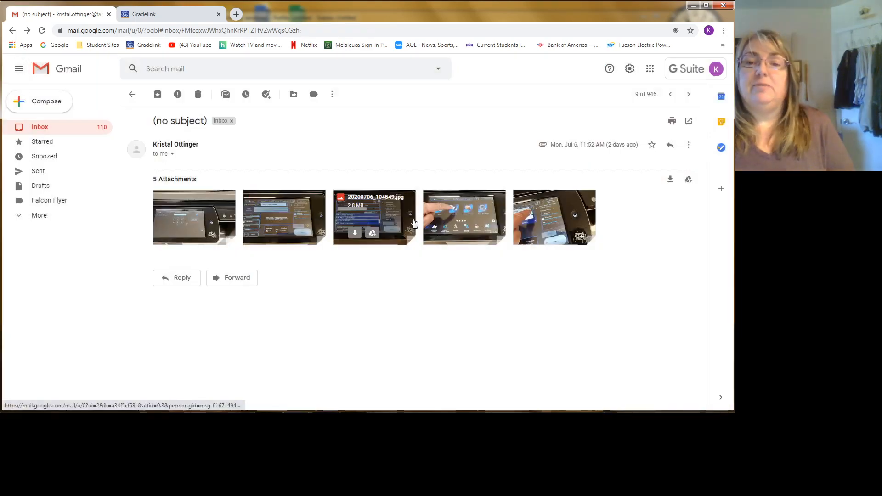
Step: View the attached copier photos showing the E-Mail option, the scan-to-email form, the address search icon and the address book list
left_click(452, 201)
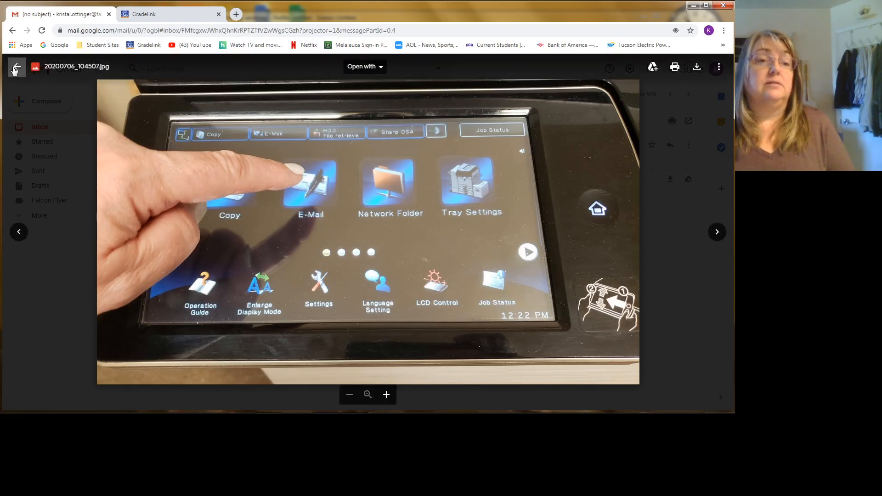
left_click(14, 69)
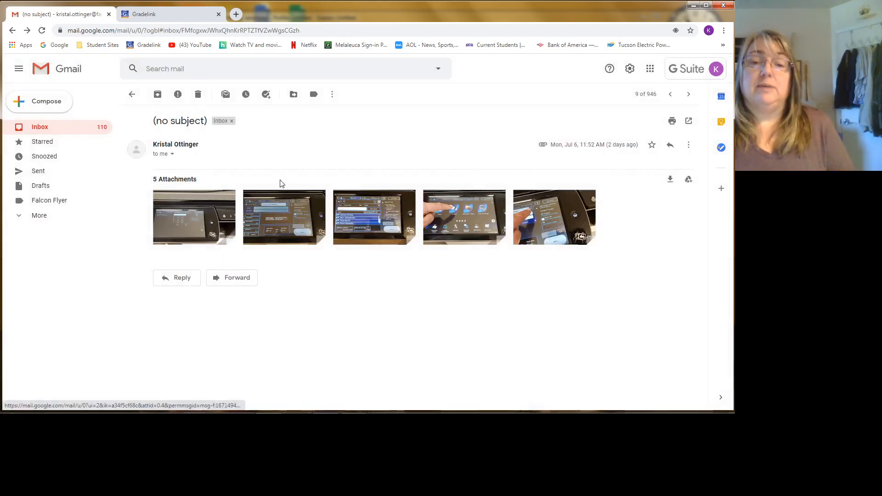
left_click(280, 197)
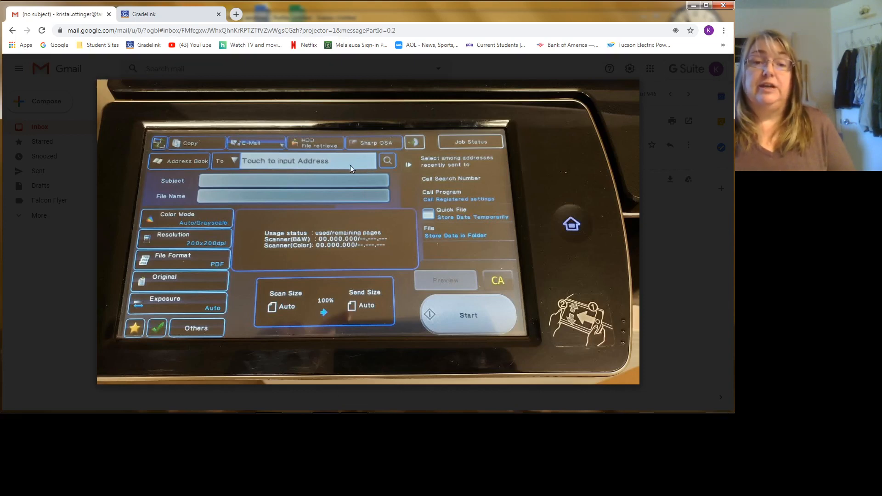
left_click(16, 69)
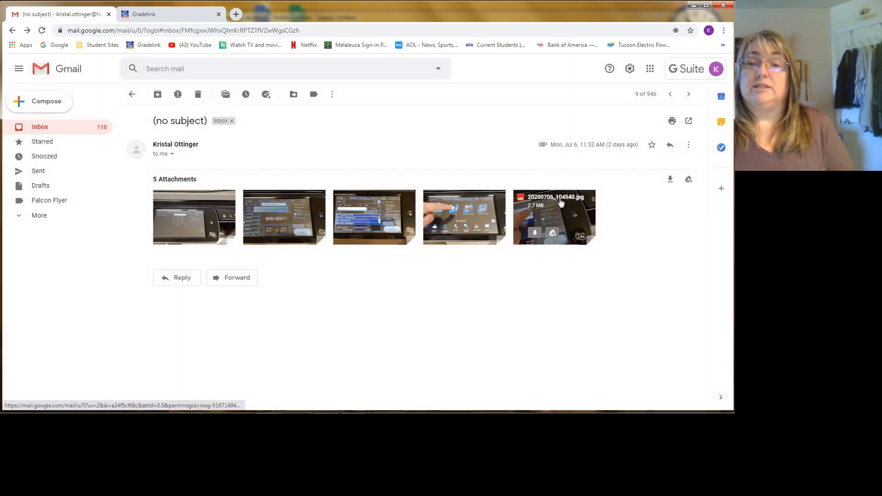
left_click(558, 198)
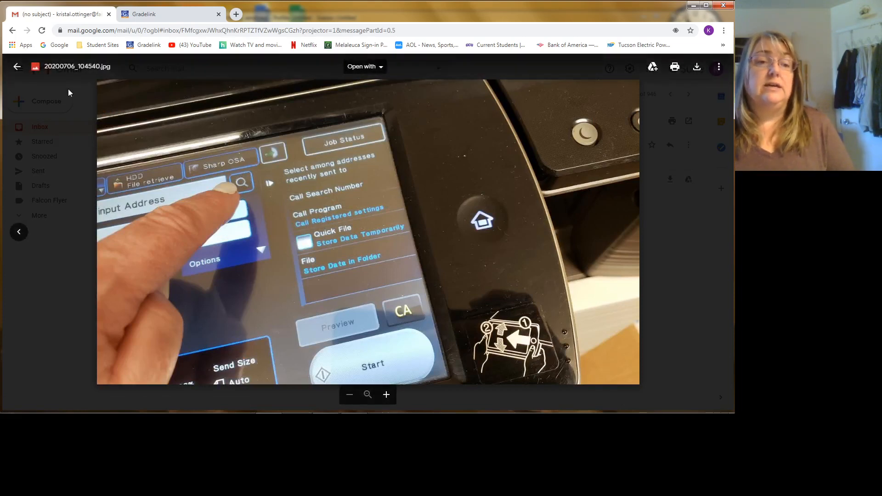
left_click(17, 67)
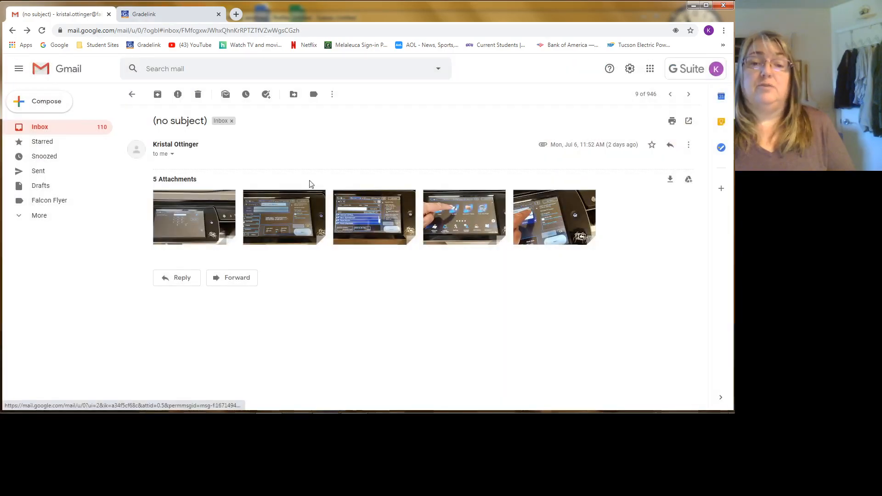
left_click(373, 201)
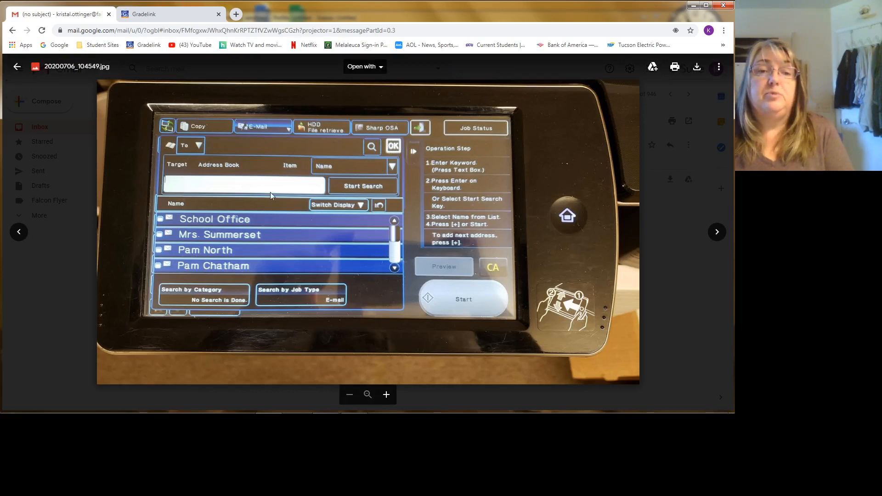
left_click(17, 69)
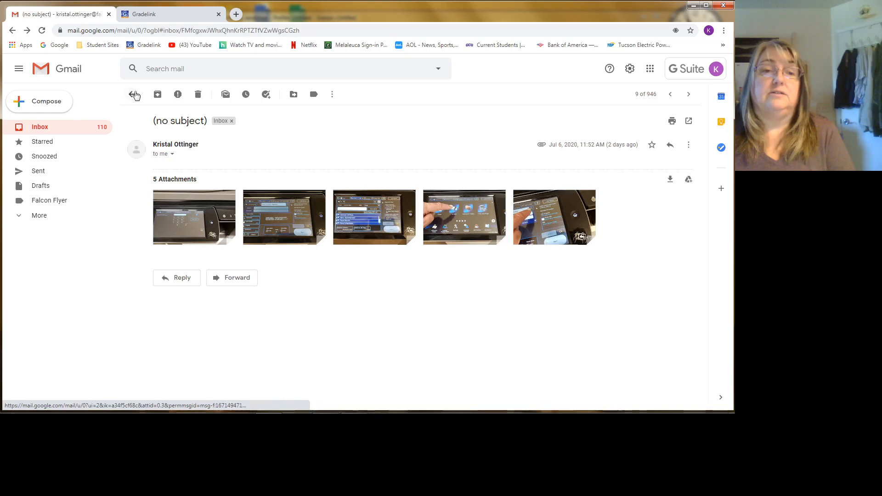
Step: Open the no-subject email sent at 11:53 AM and view its copier photo 20200706_105128.jpg, returning to the inbox
left_click(132, 95)
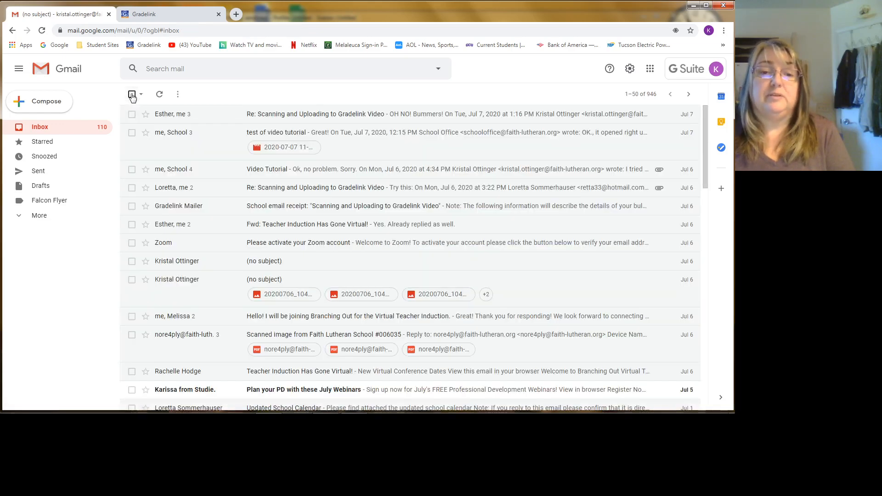
left_click(290, 262)
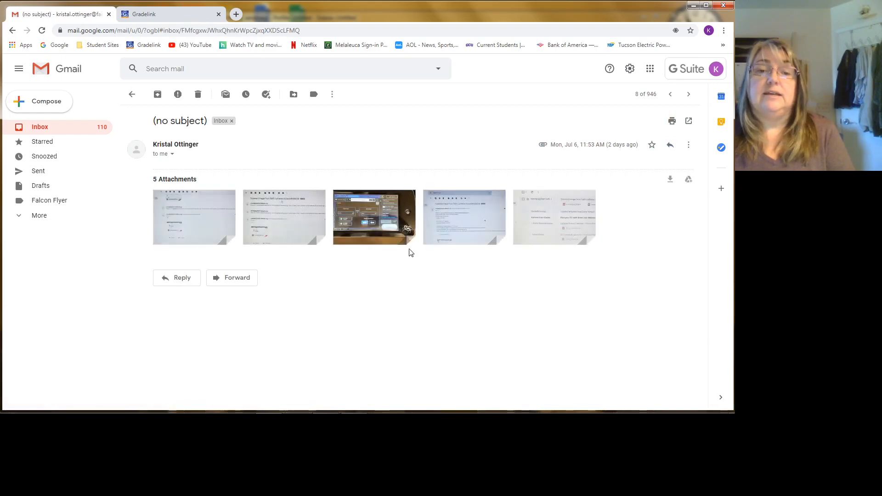
mouse_move(372, 217)
left_click(366, 201)
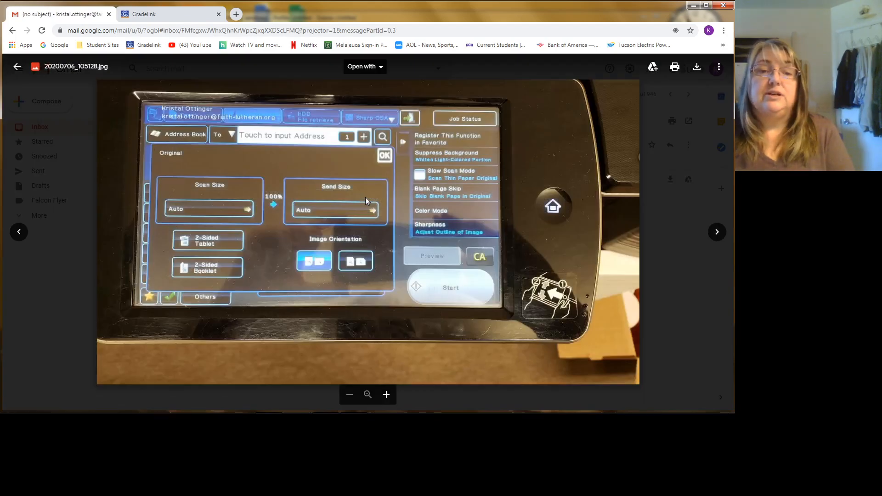
left_click(17, 67)
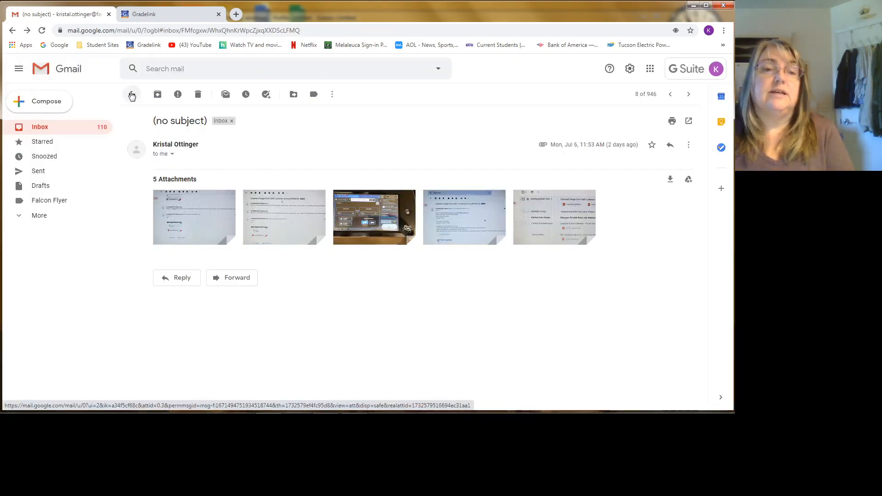
left_click(131, 94)
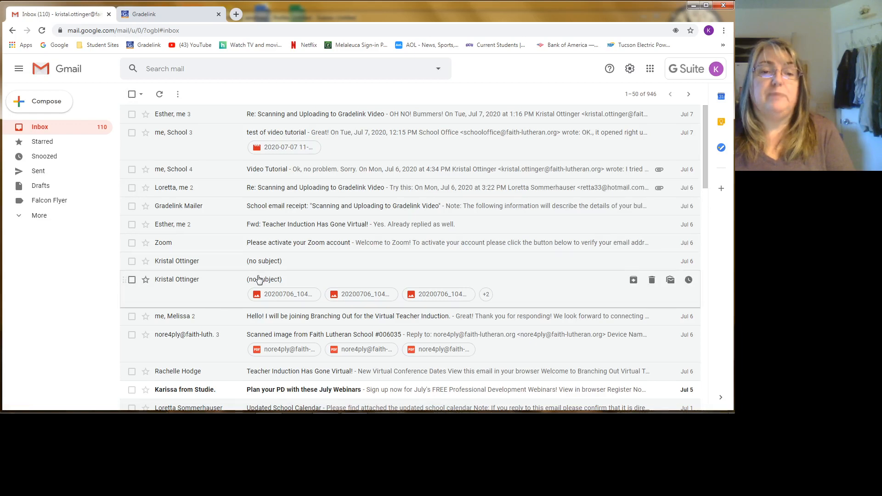
Step: Reopen the no-subject email sent at 11:52 AM and examine photo 20200706_104514.jpg of the copier's scan-to-email settings
left_click(259, 279)
left_click(256, 278)
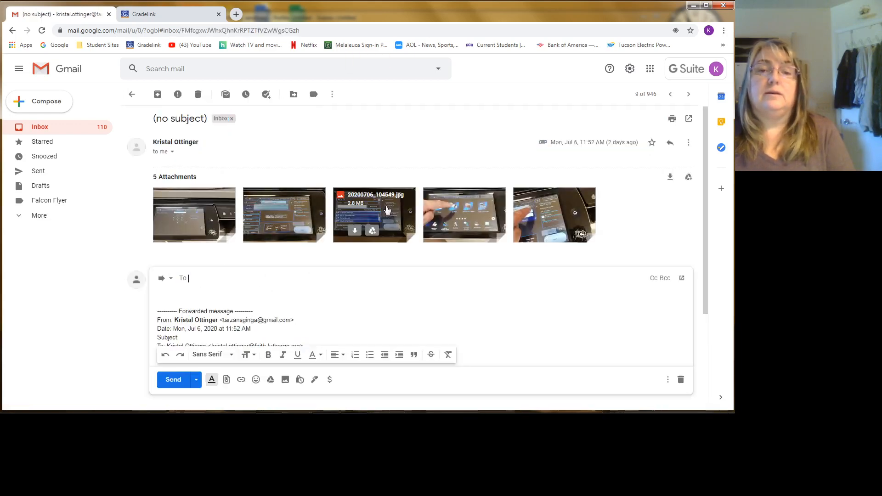
left_click(279, 207)
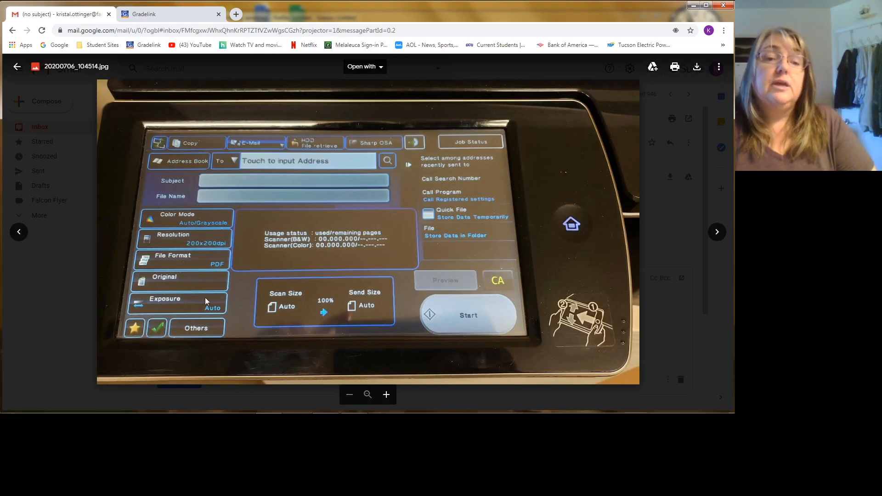
left_click(17, 69)
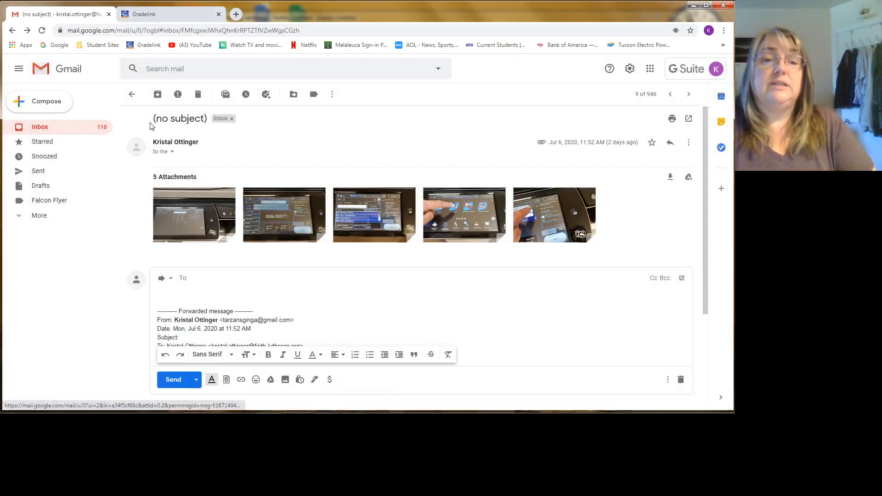
left_click(132, 95)
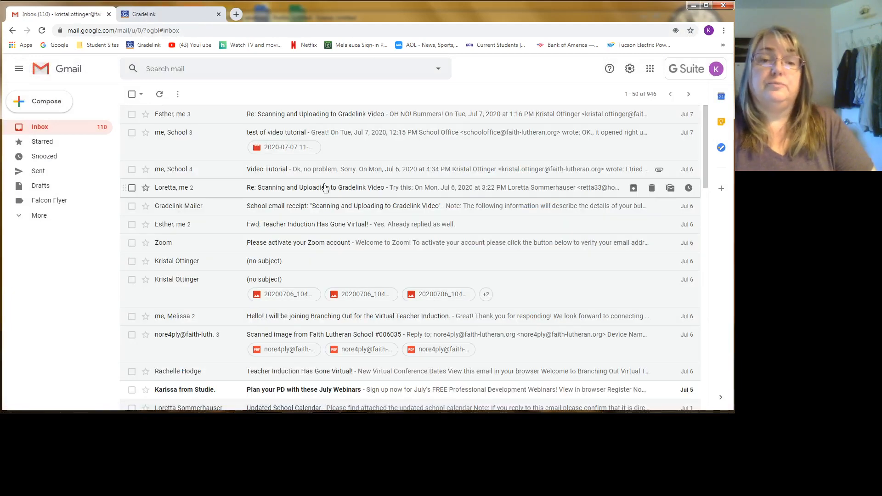
Step: Examine the copier's Original settings for two-sided scanning and image orientation in the 11:53 AM email's photo again
left_click(417, 255)
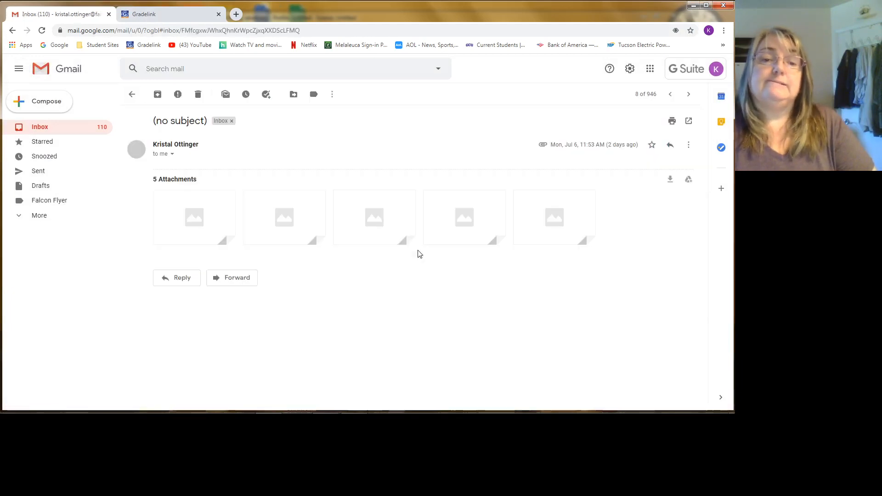
left_click(370, 217)
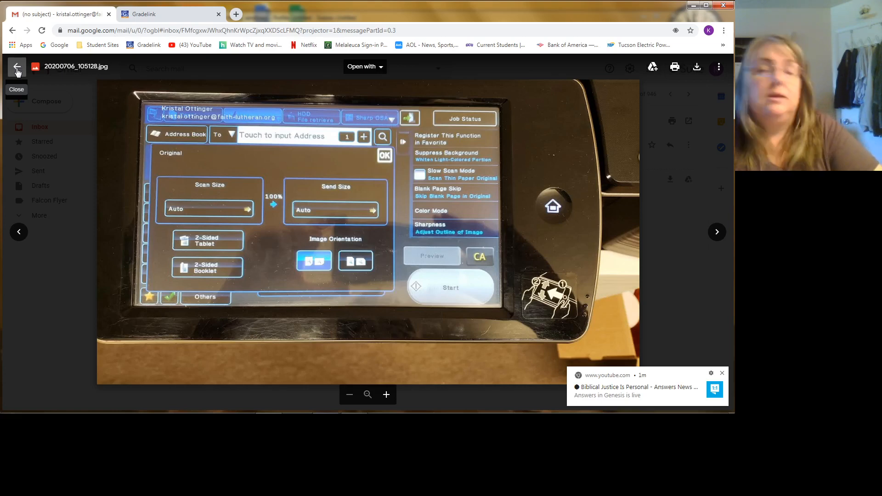
left_click(17, 69)
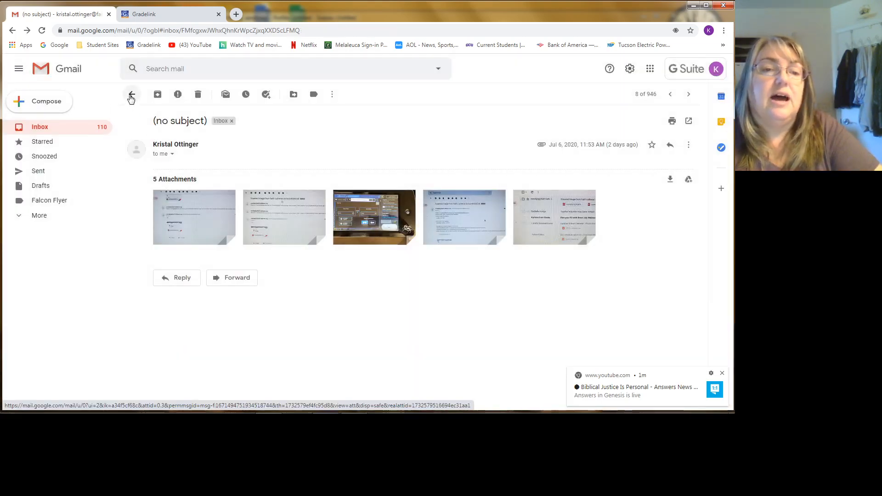
left_click(133, 96)
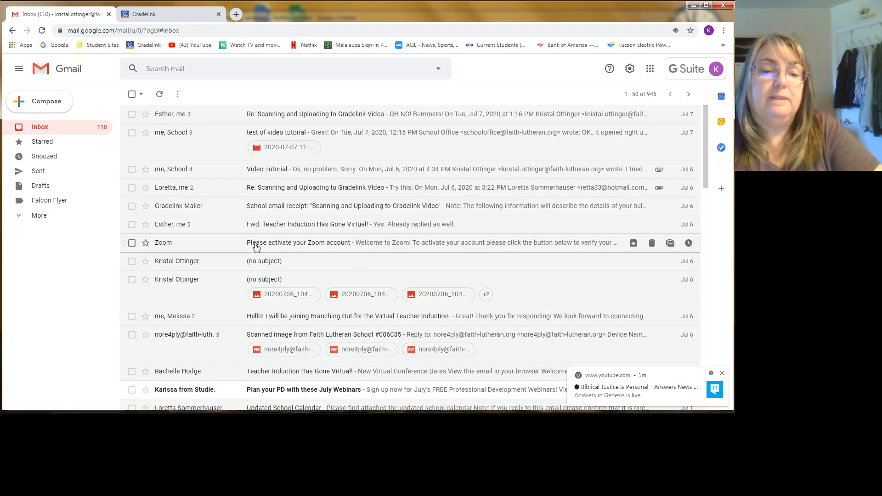
Step: Open the "Scanned image from Faith Lutheran School #006035" email thread and expand its first two messages to show their PDF attachments
scroll(255, 246, "down", 1)
scroll(256, 248, "down", 2)
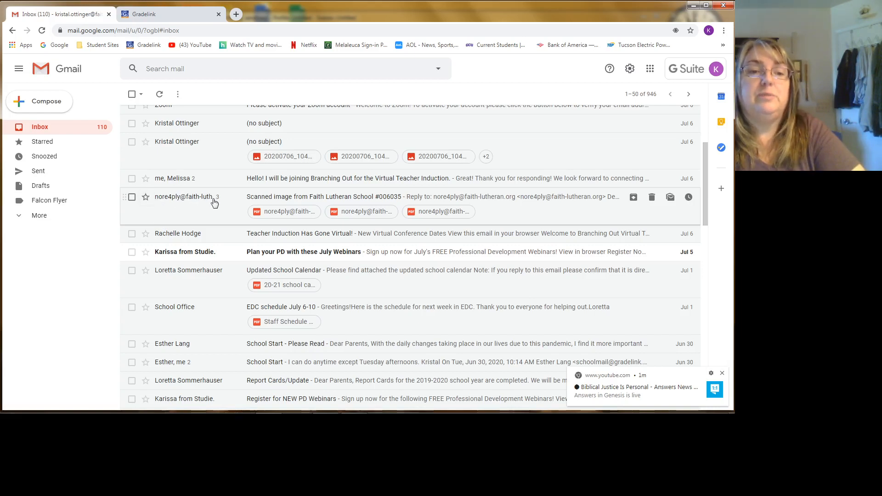
mouse_move(209, 200)
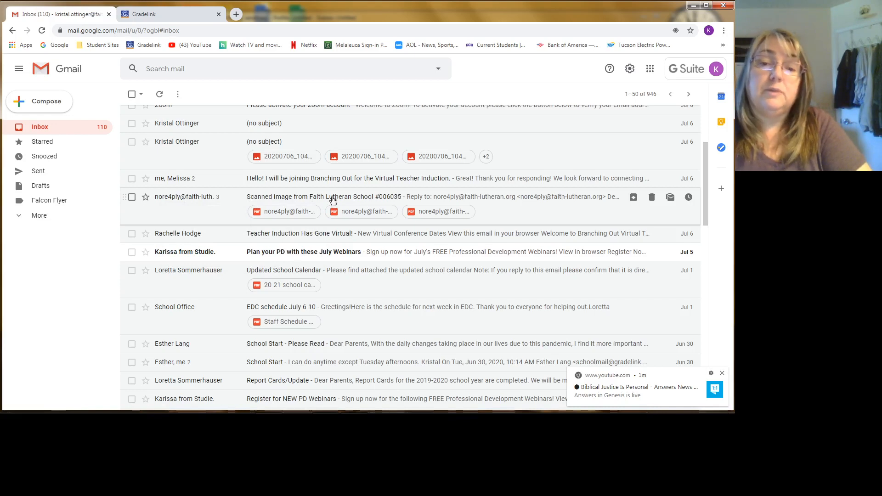
left_click(214, 198)
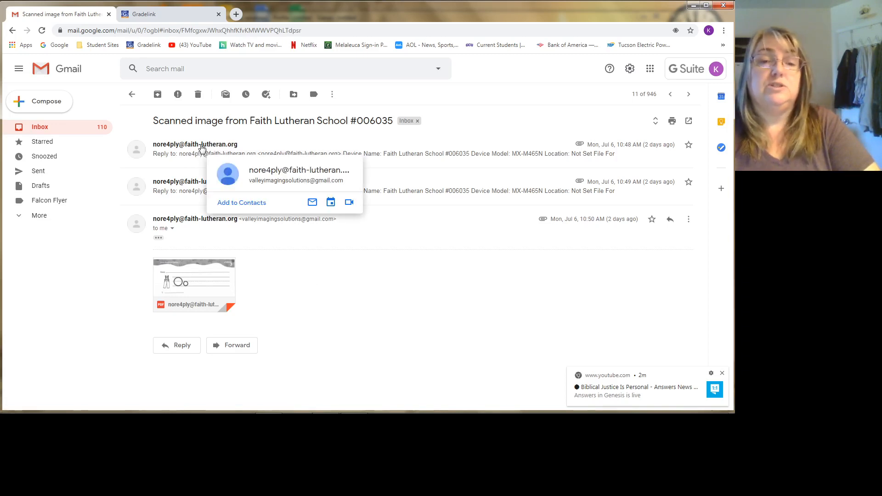
left_click(201, 147)
scroll(197, 264, "down", 3)
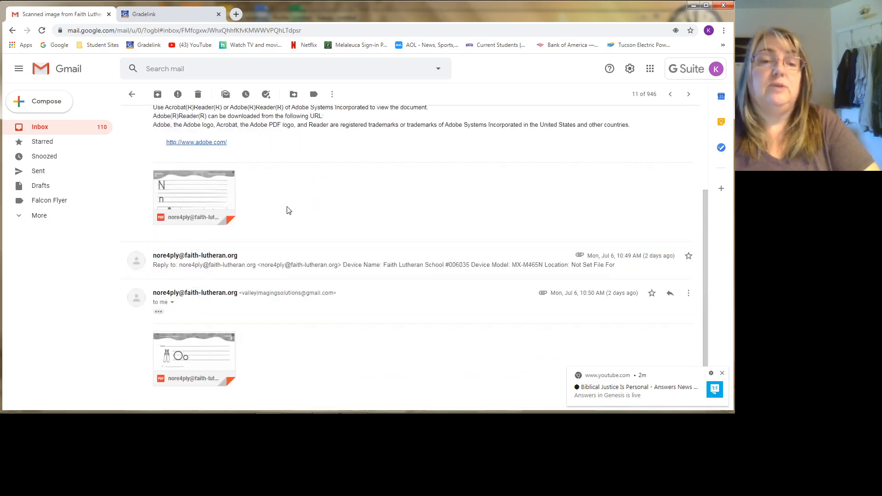
left_click(212, 261)
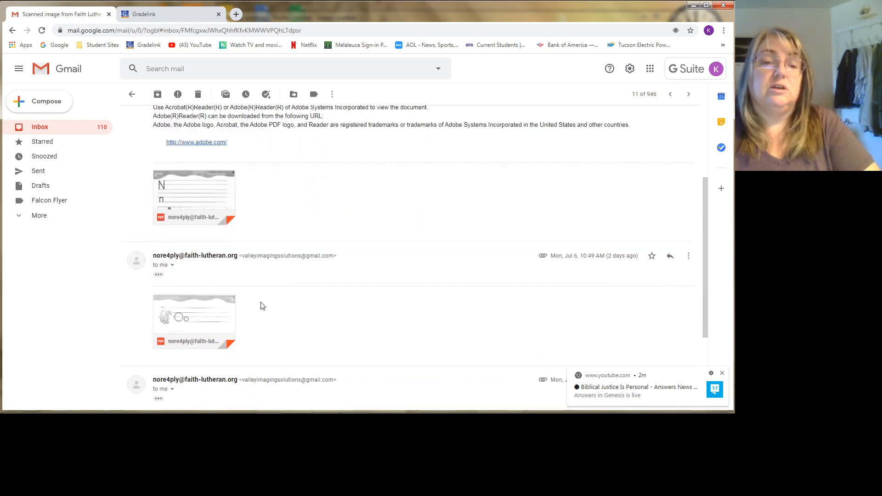
scroll(271, 311, "down", 1)
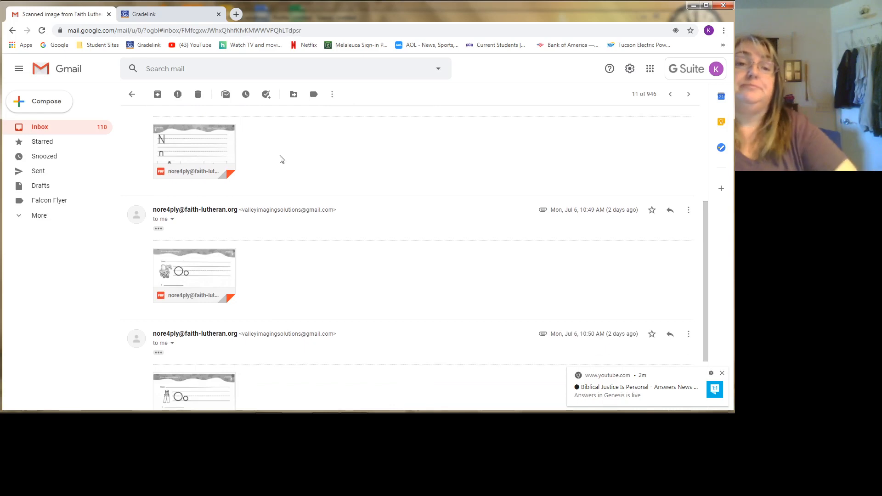
Step: Open the scanned letter N homework PDF from the first message and download it
mouse_move(196, 141)
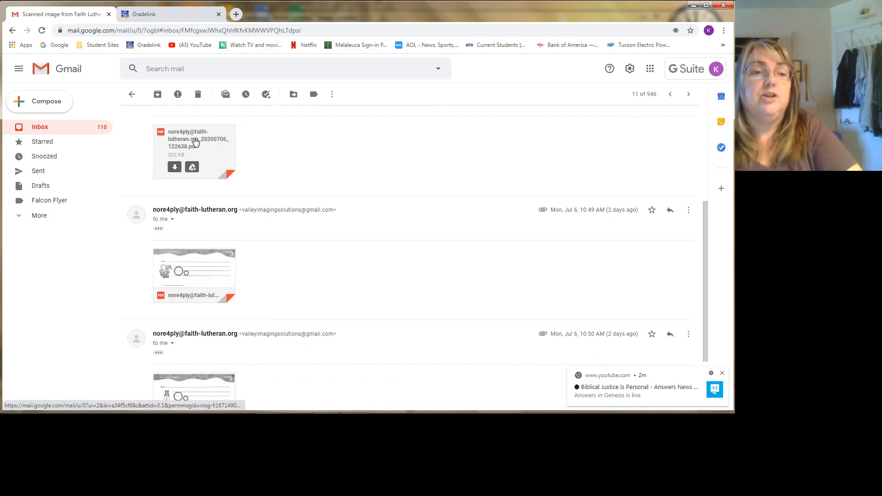
left_click(195, 141)
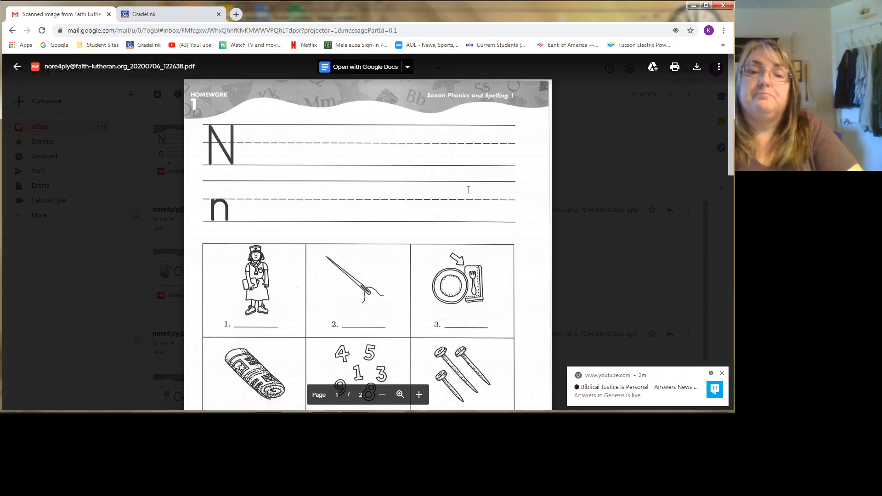
left_click(697, 71)
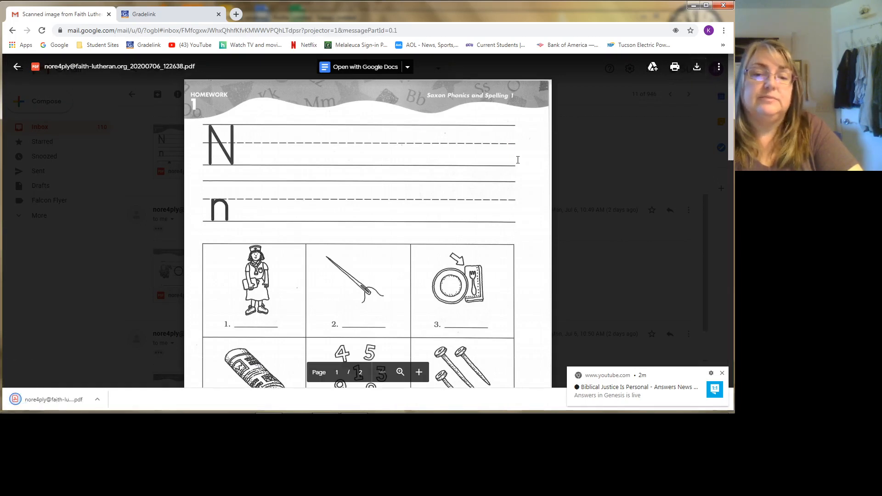
Step: Show the downloaded letter N homework PDF in its folder, and go from there to the Documents library
left_click(98, 401)
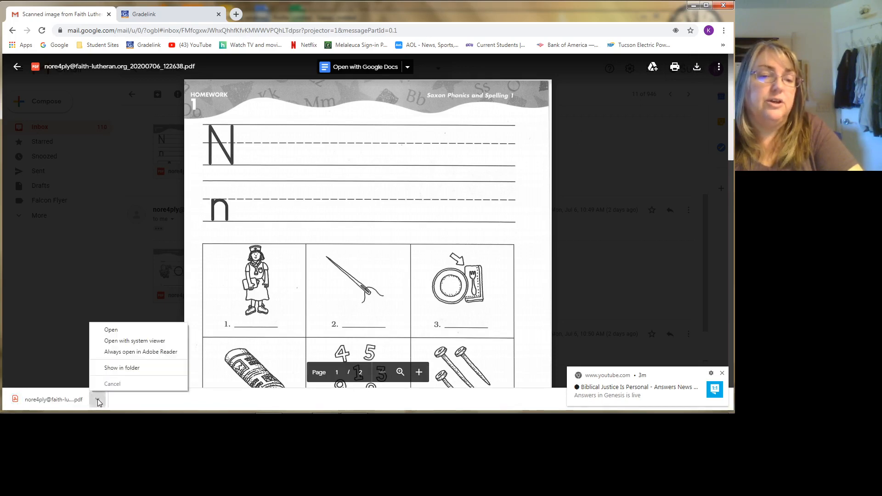
left_click(129, 369)
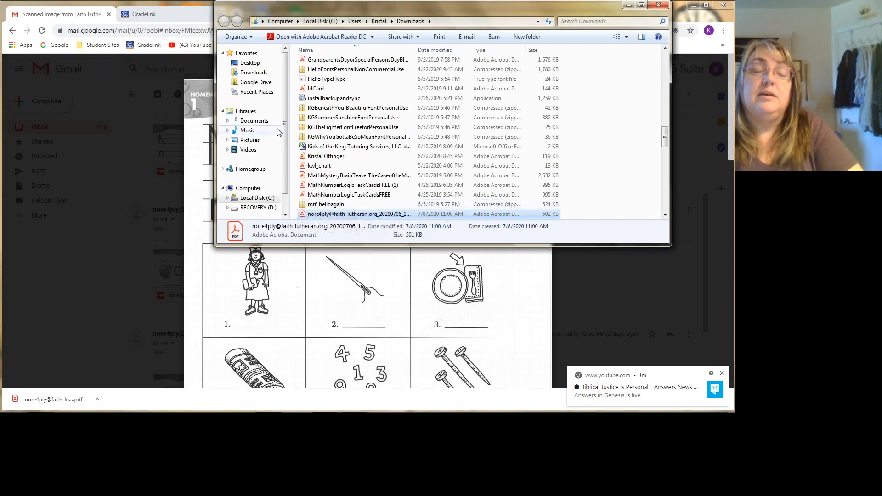
left_click(227, 120)
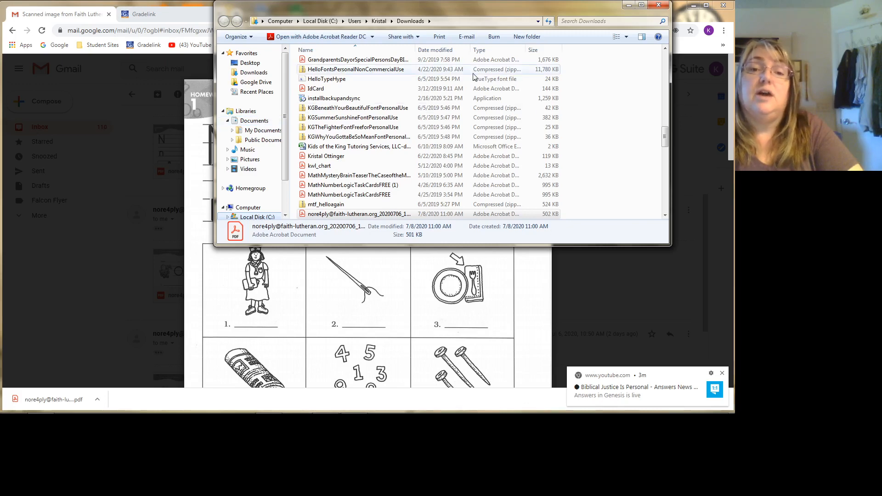
left_click(258, 129)
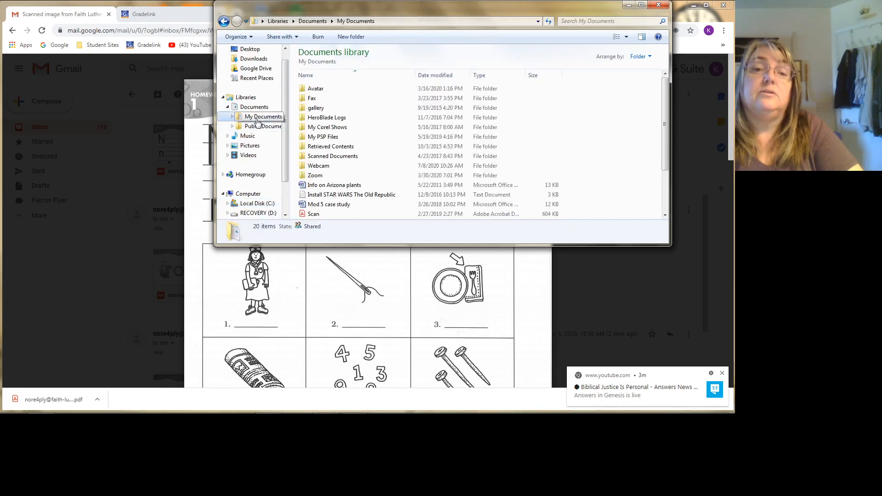
left_click(255, 108)
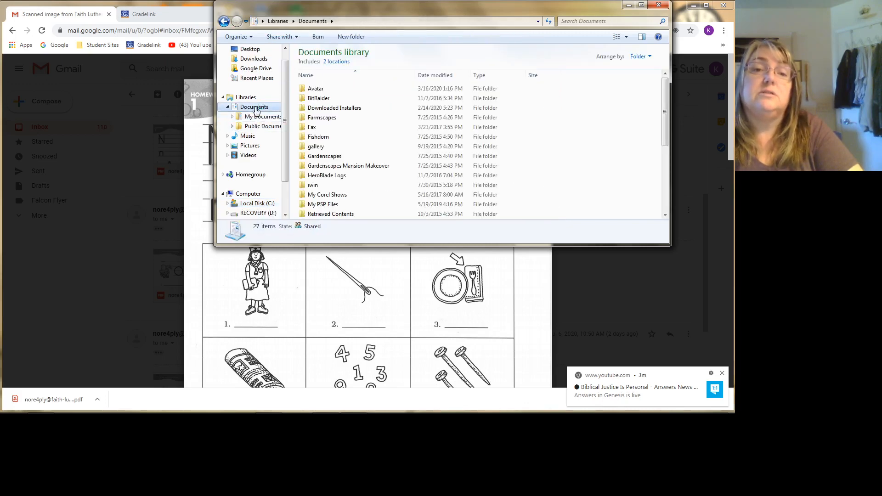
Step: Create a new folder named "Scanned Lessons" in the Documents library
left_click(352, 37)
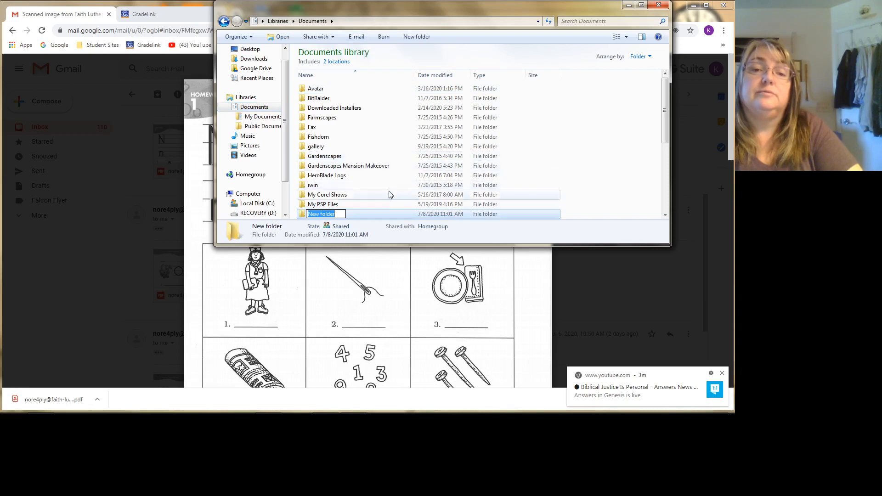
type("Sc")
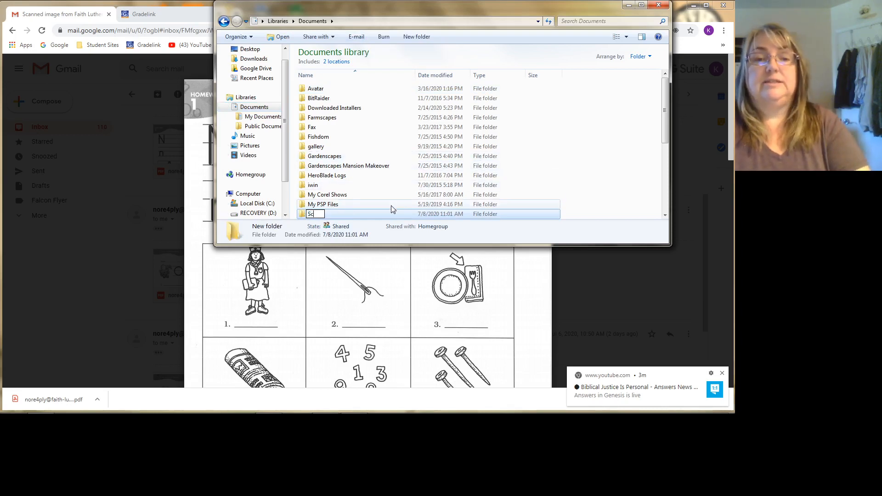
type("anned Lessons")
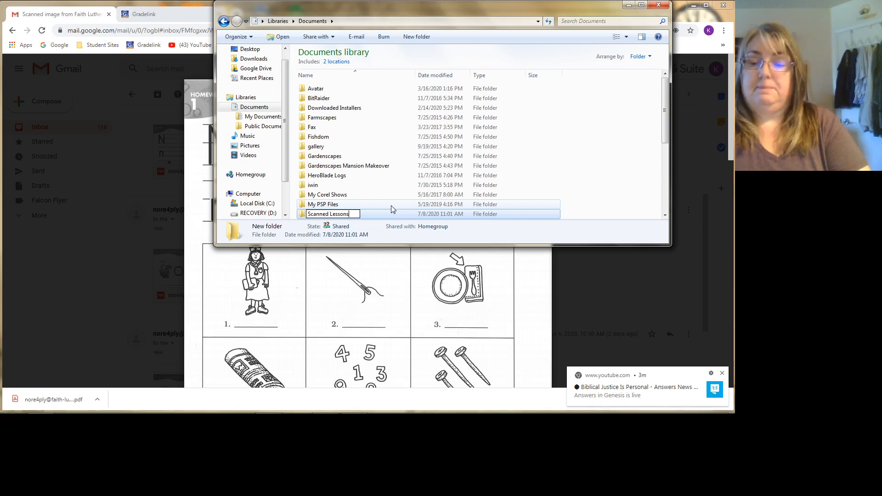
key("Return")
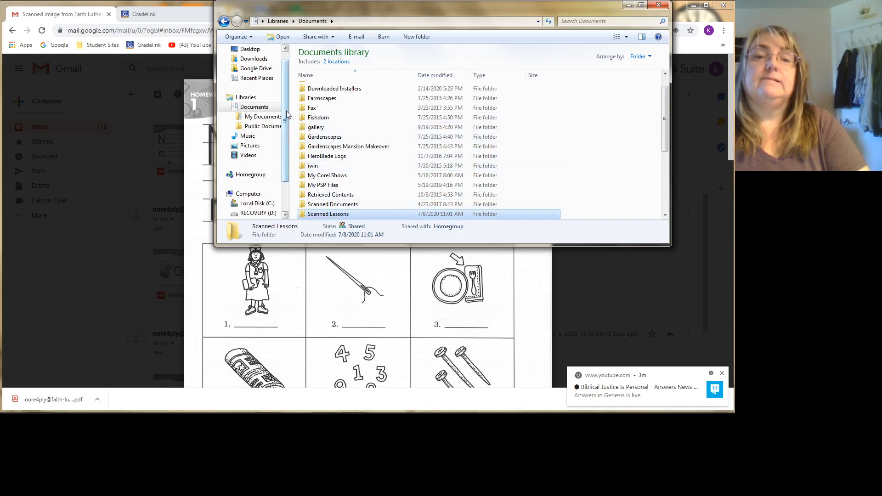
Step: Try to move the Scanned Lessons folder into My Documents in the folder tree
left_click(273, 109)
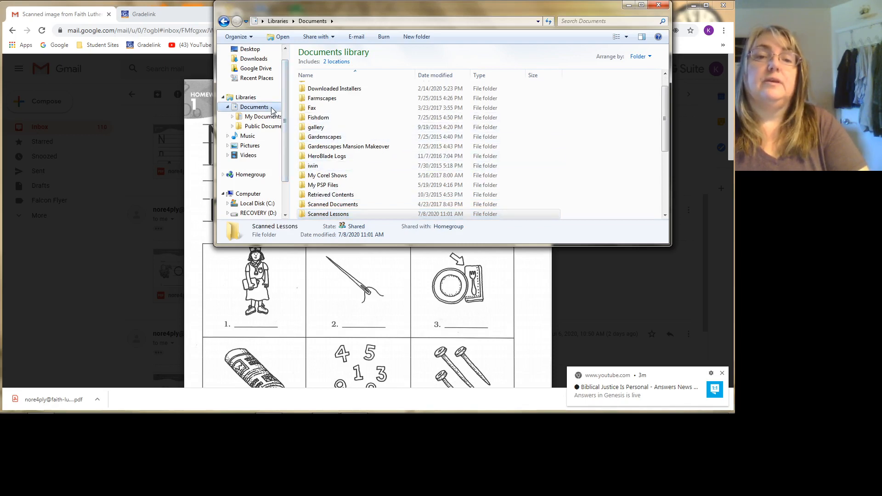
left_click(227, 108)
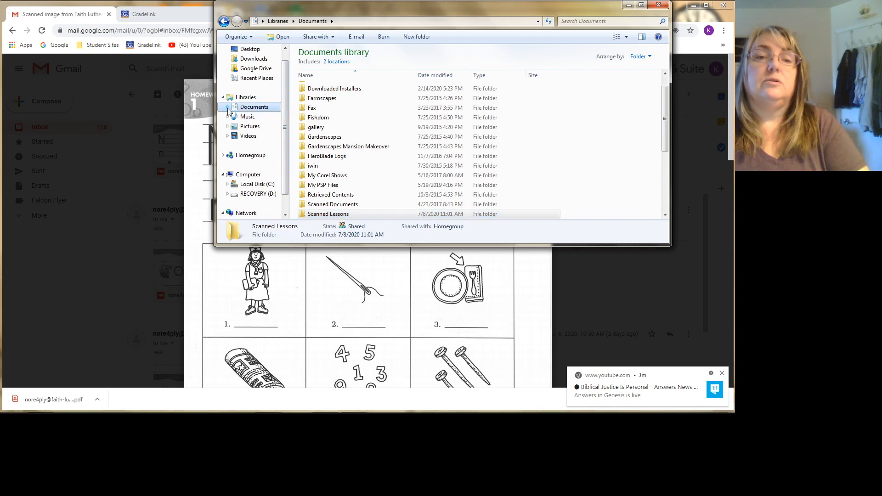
left_click(228, 107)
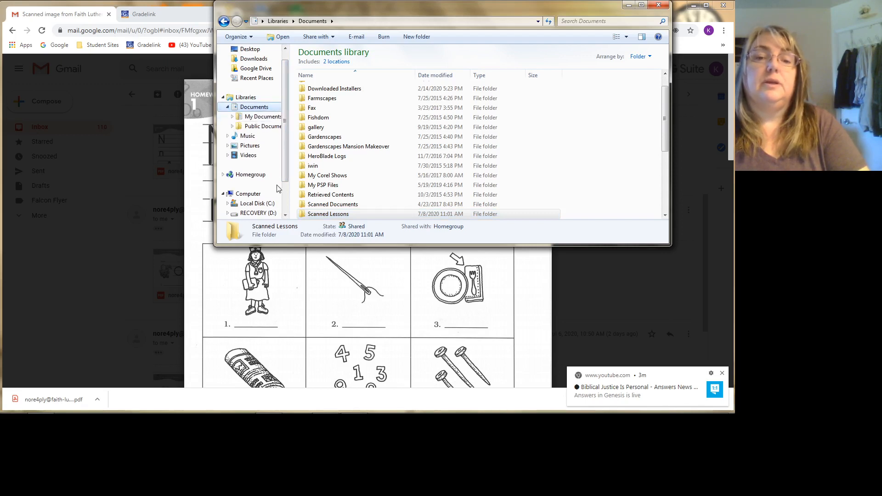
left_click(304, 215)
left_click_drag(302, 217, 240, 95)
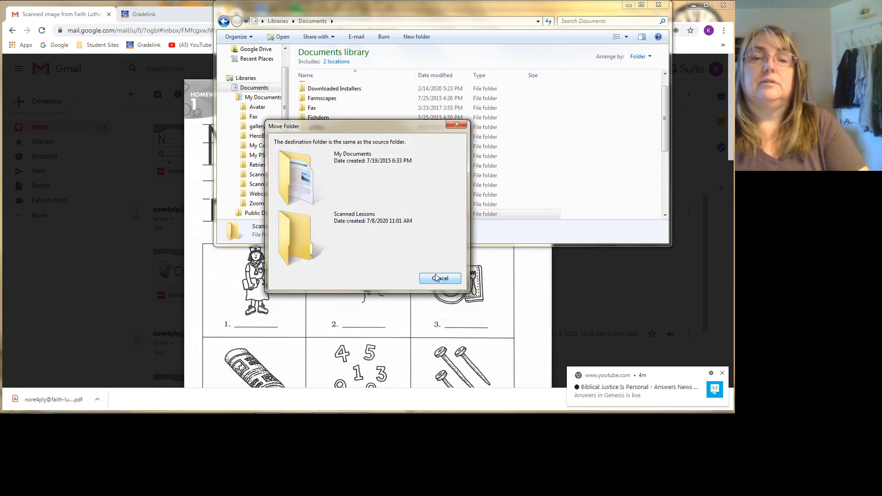
left_click(457, 124)
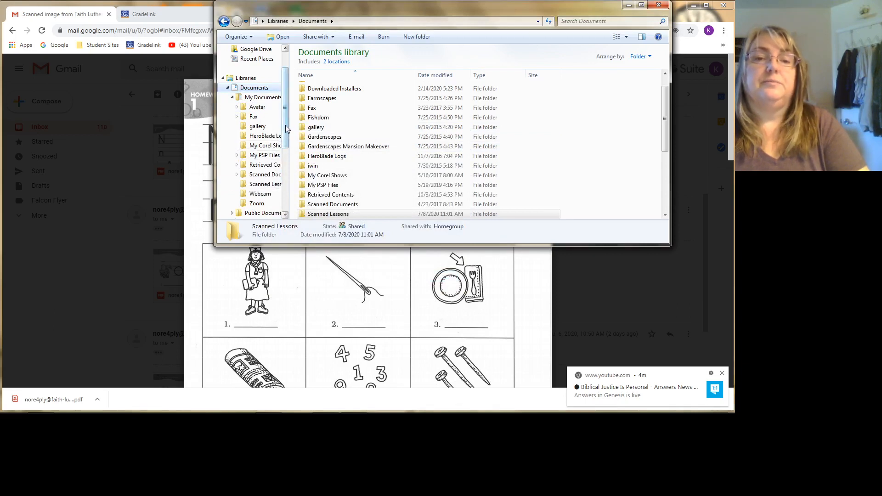
Step: Open the Downloads folder and look through its file list for the downloaded homework PDF
mouse_move(284, 127)
left_mouse_down()
mouse_move(285, 145)
mouse_move(284, 136)
left_mouse_up()
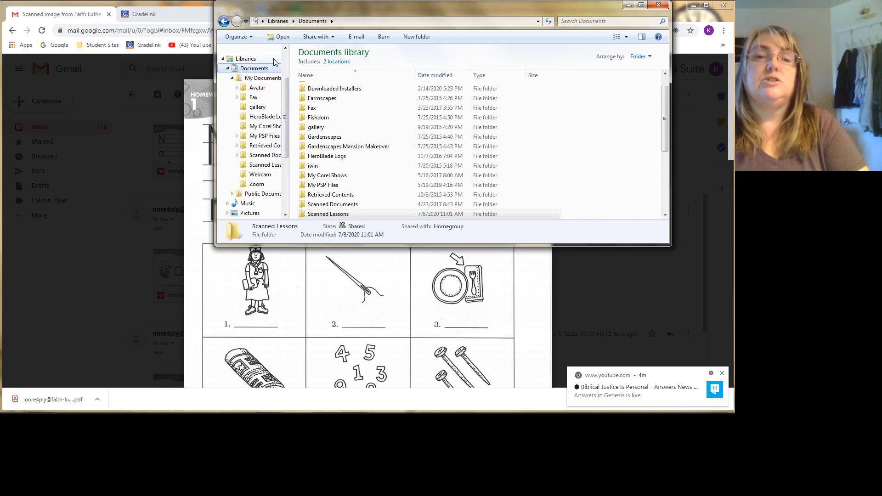
scroll(283, 72, "up", 2)
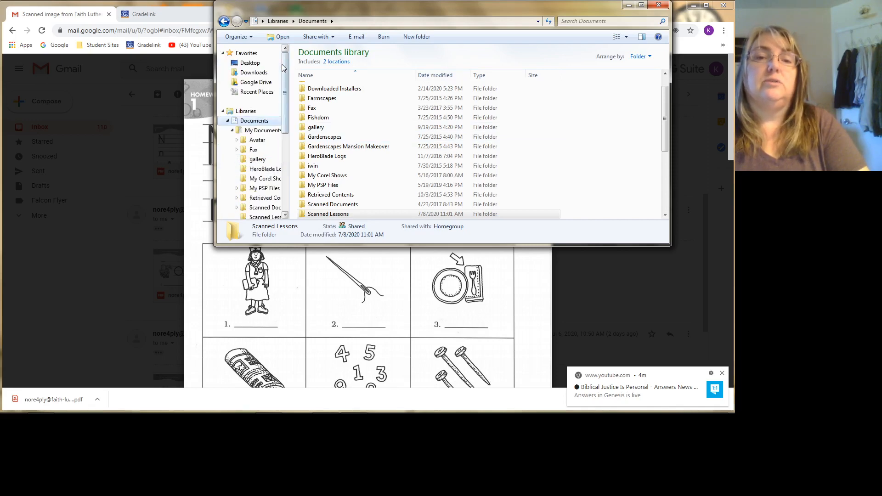
left_click(254, 72)
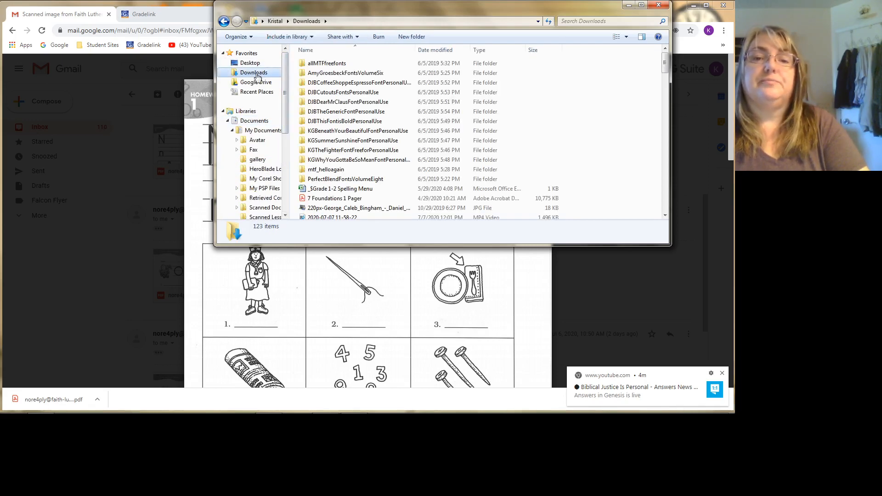
scroll(362, 176, "down", 3)
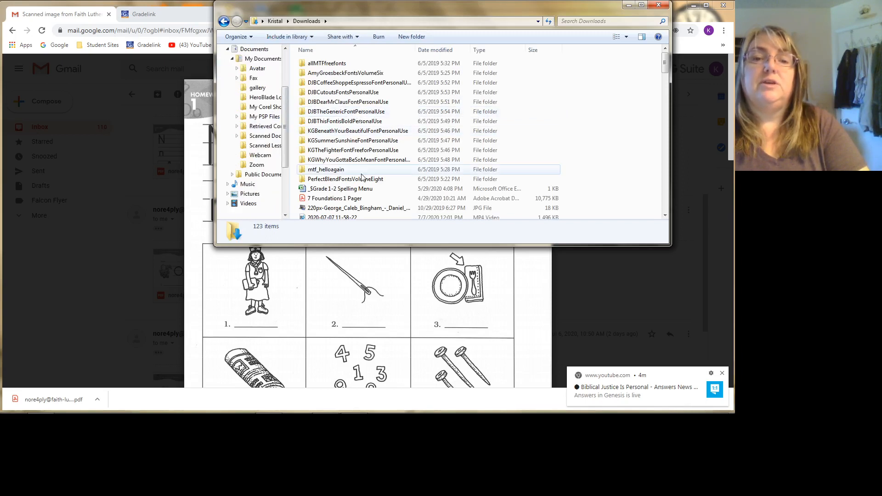
scroll(401, 174, "up", 3)
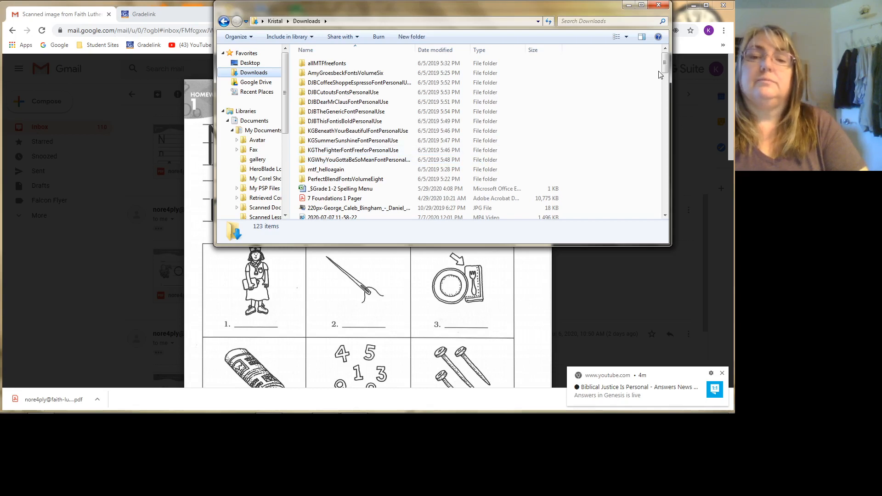
left_click_drag(665, 66, 668, 94)
left_click_drag(667, 100, 662, 75)
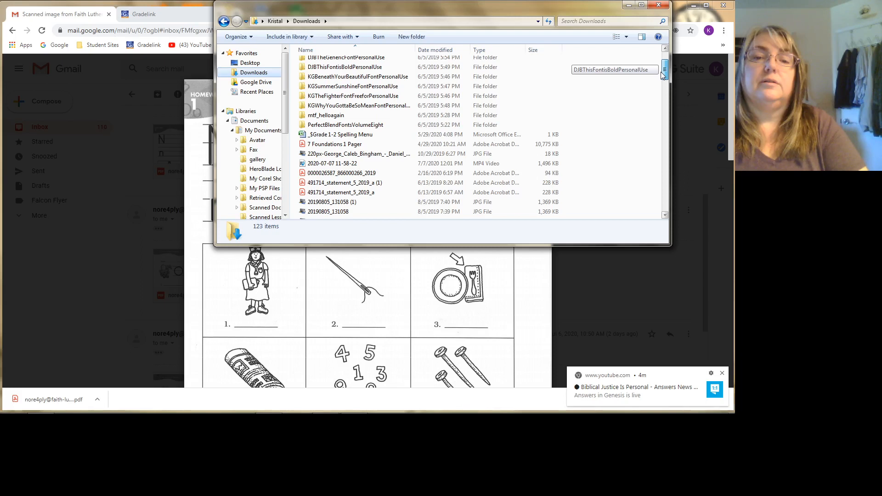
left_click_drag(663, 75, 663, 66)
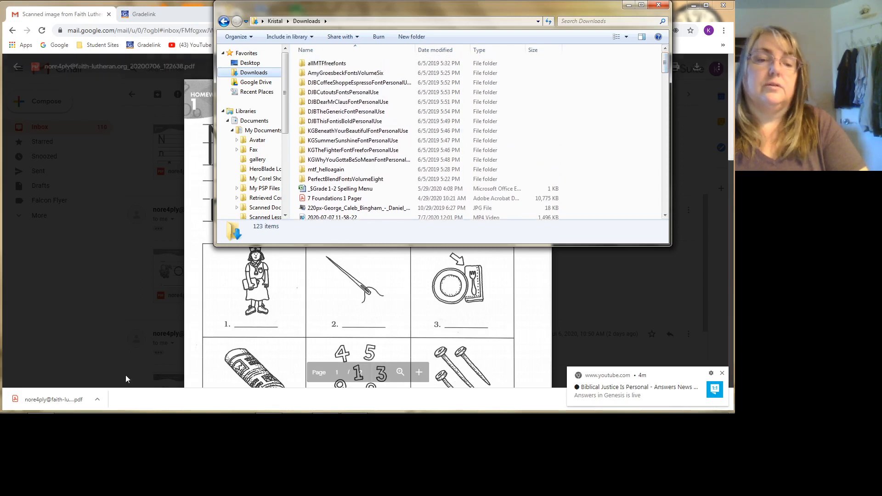
Step: Show the downloaded PDF in its folder again, and expand Documents and My Documents to list the Scanned Lessons folder
left_click(97, 399)
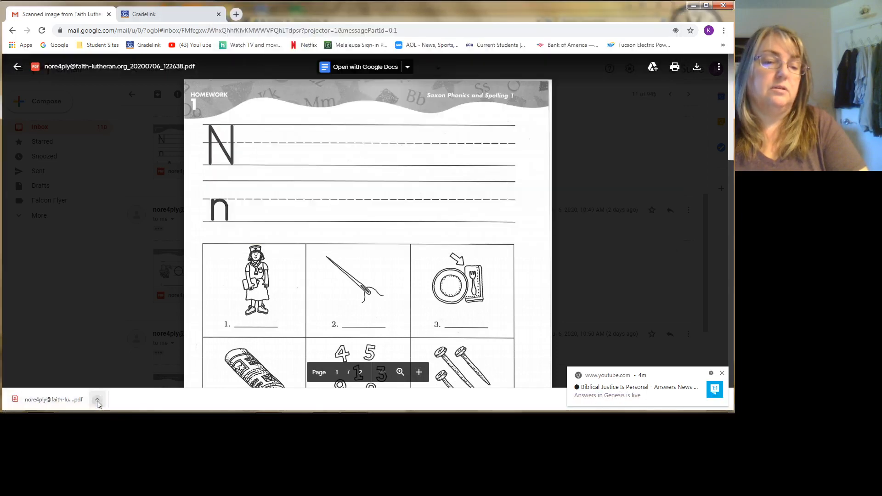
left_click(110, 370)
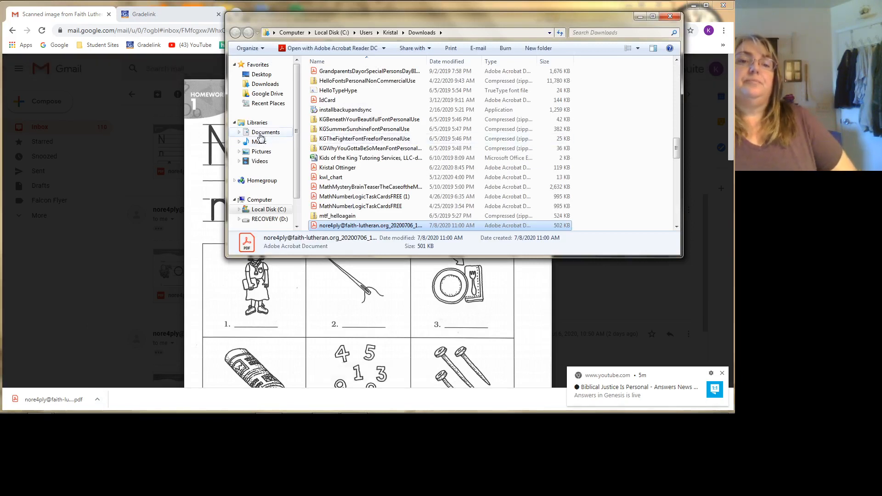
left_click(238, 133)
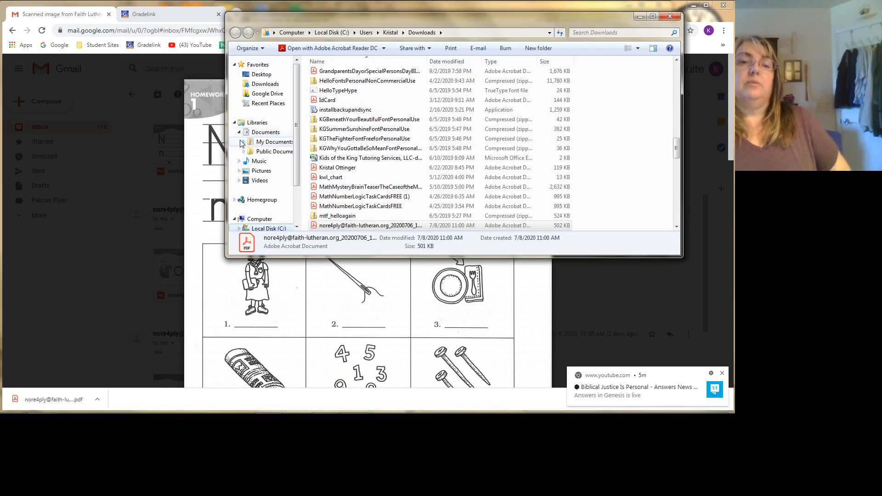
left_click(244, 142)
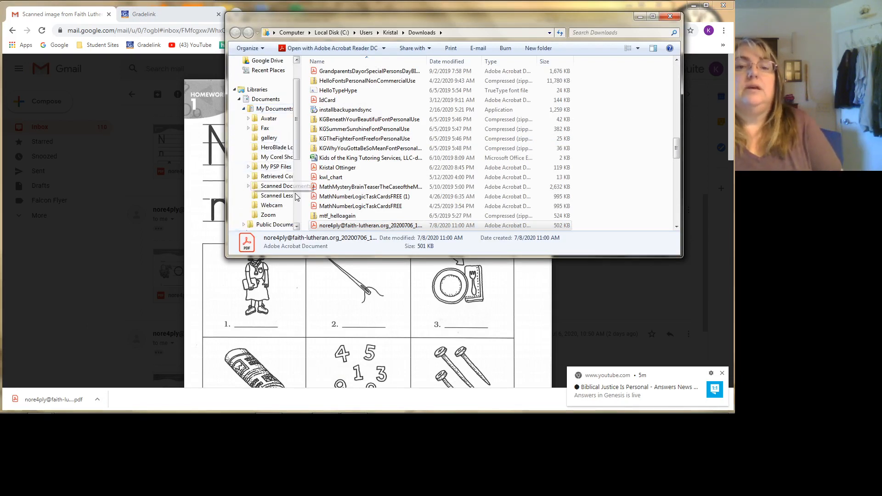
Step: Rename the downloaded homework PDF as "Phonics 1 Lesson 1"
left_click(314, 227)
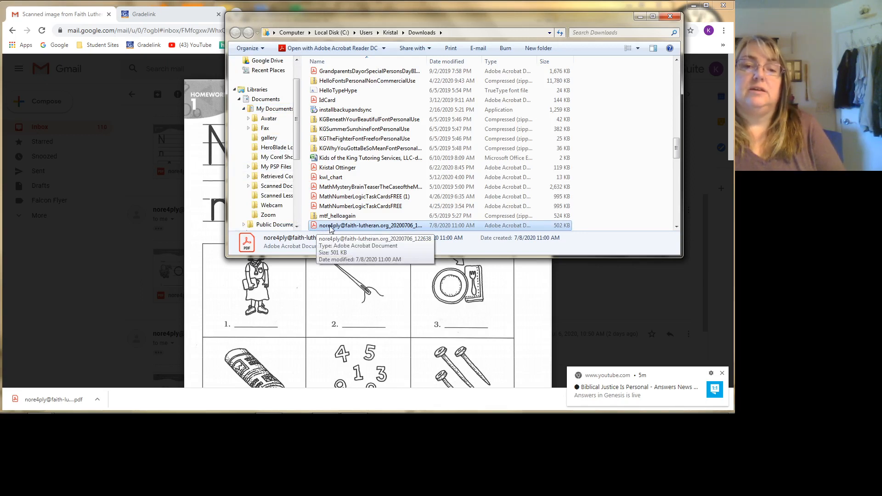
right_click(330, 227)
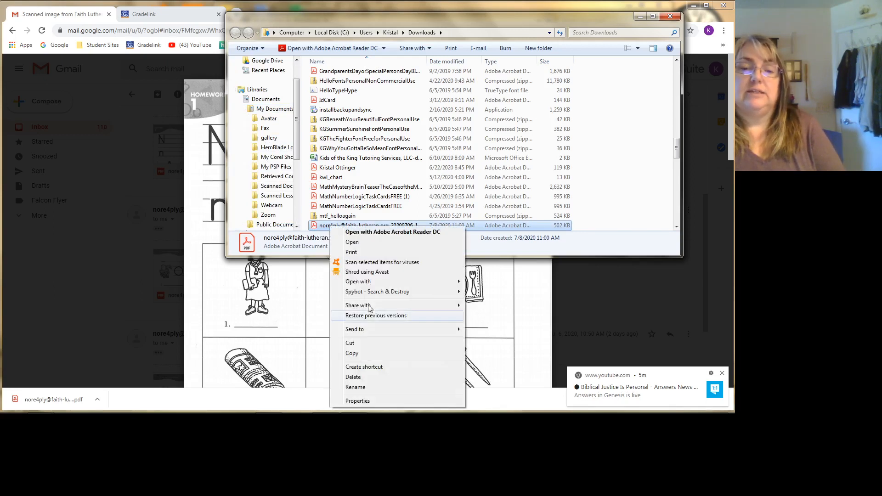
mouse_move(368, 336)
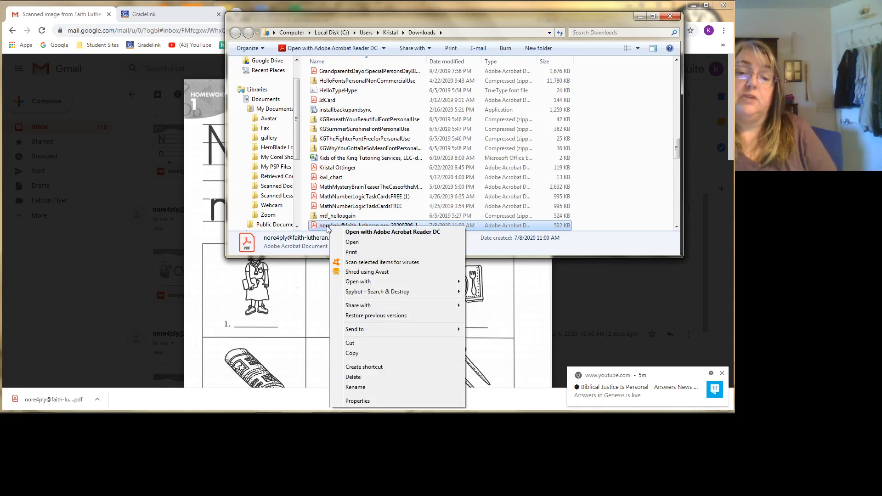
left_click(355, 387)
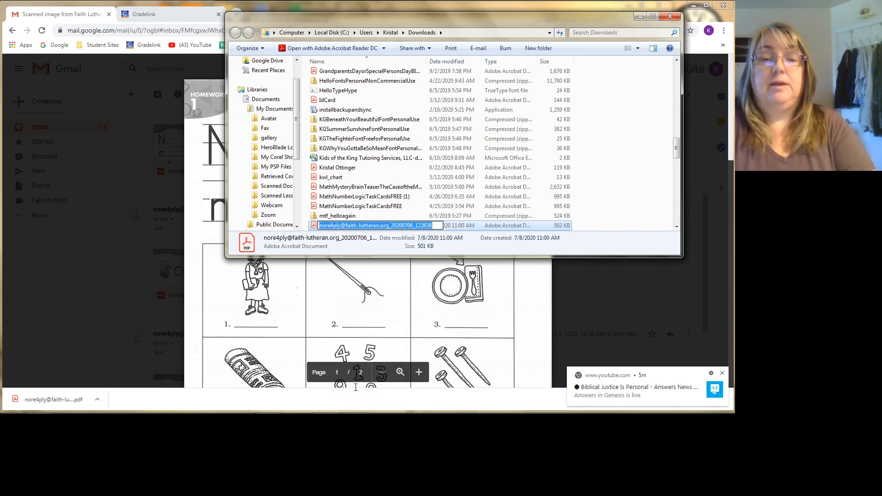
type("Phonics")
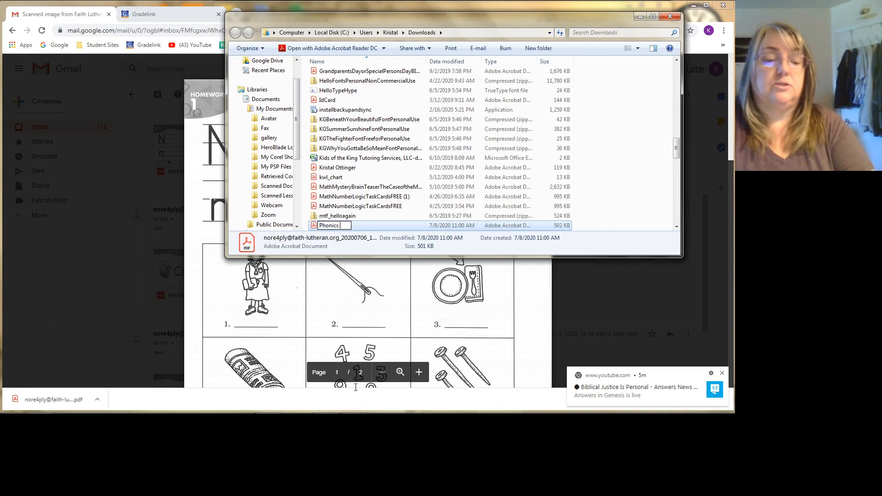
type(" 1 Le")
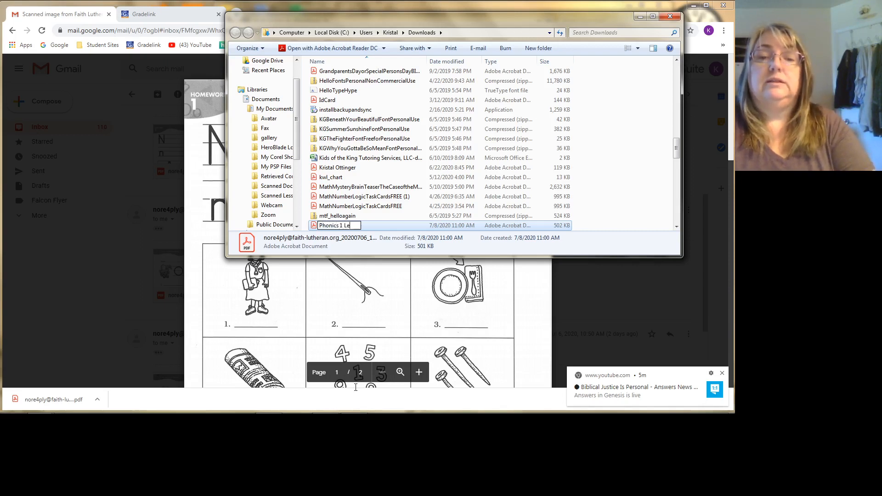
type("sson")
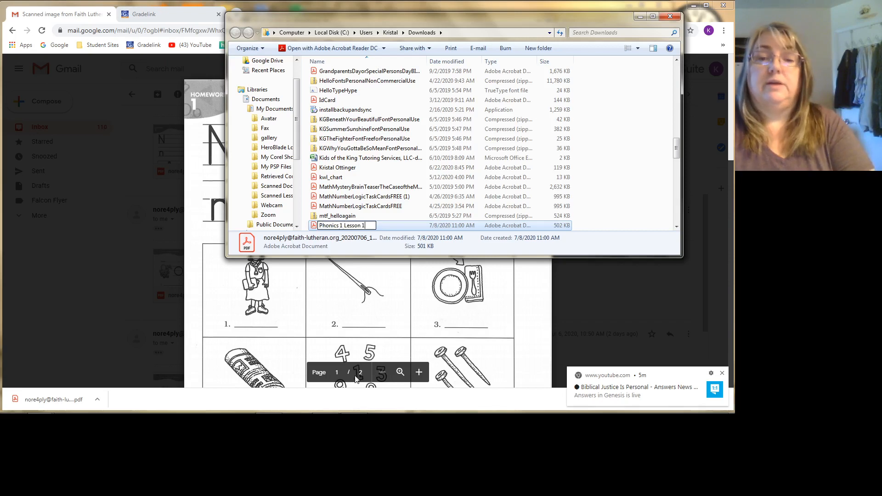
type(" 1")
key("Return")
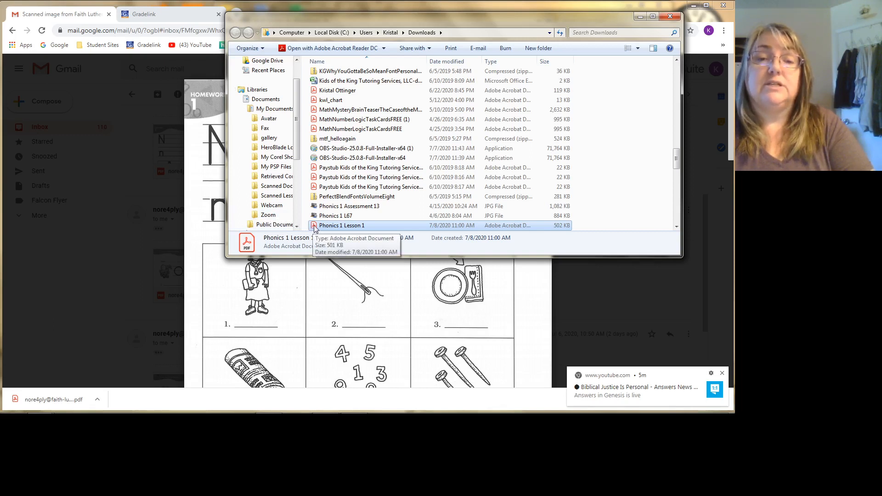
Step: Move the Phonics 1 Lesson 1 PDF from Downloads into the Scanned Lessons folder and open that folder
left_click_drag(314, 228, 272, 198)
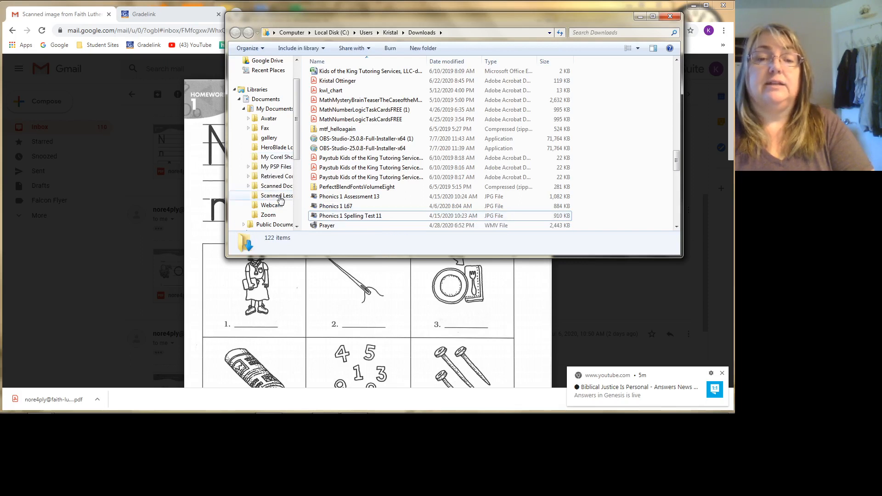
left_click(280, 197)
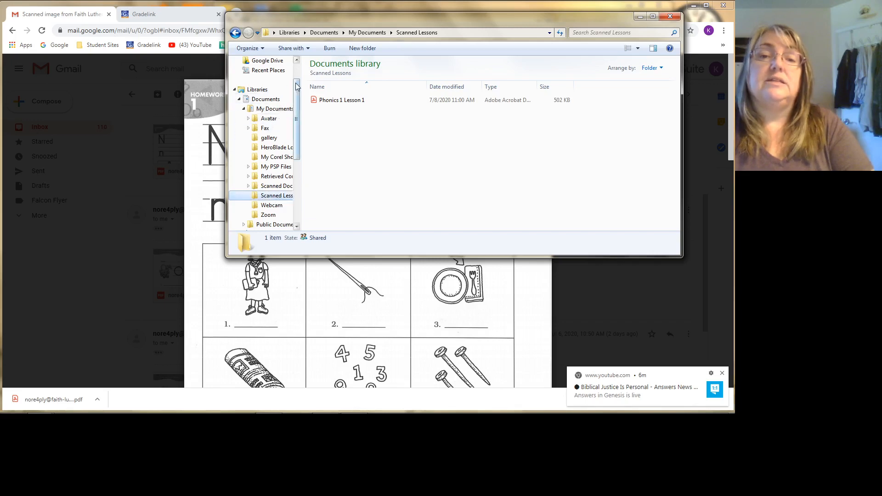
Step: Return to the Downloads folder and close the folder window
scroll(276, 96, "up", 1)
left_click(269, 85)
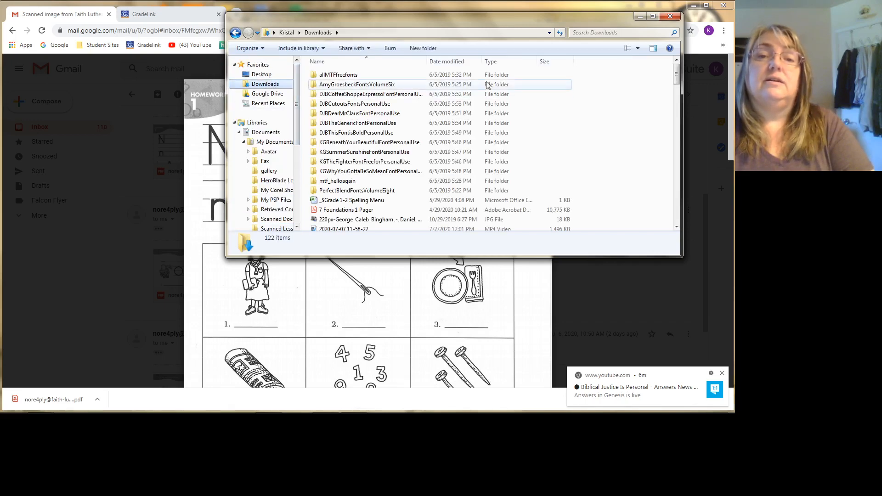
left_click(675, 18)
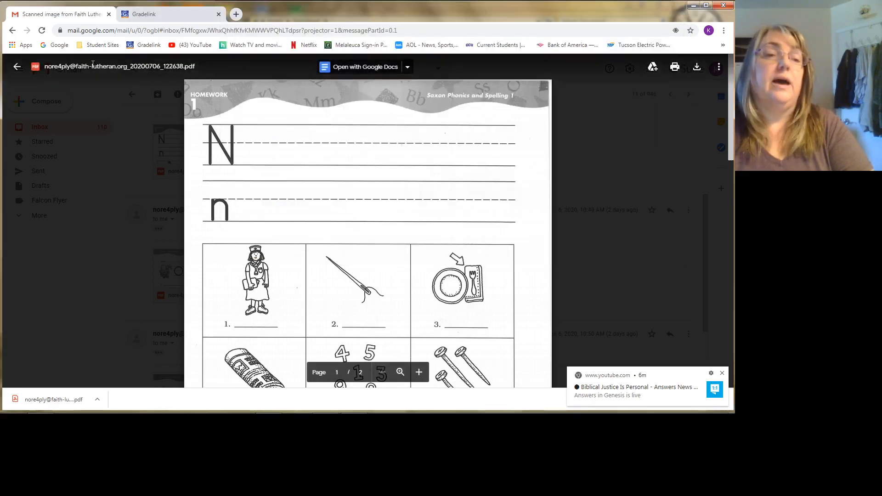
Step: Go back to the email thread, download the Worksheet 2 PDF attachment, and show the download in its folder
left_click(17, 67)
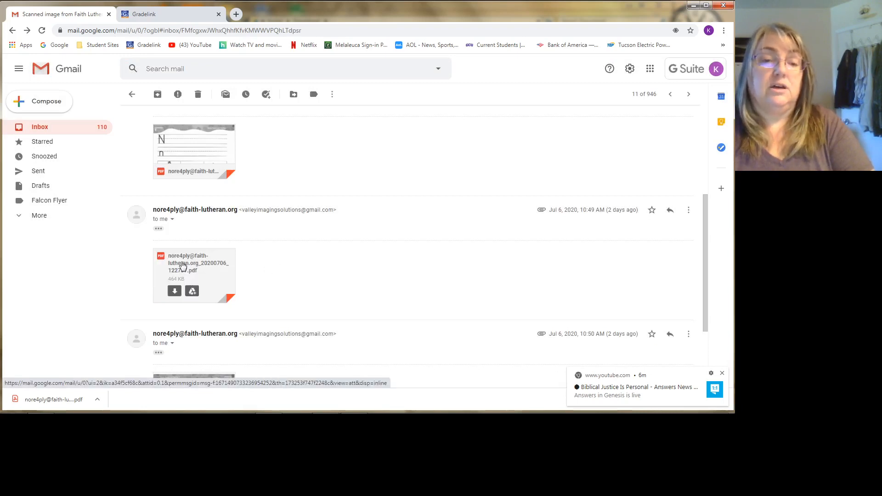
left_click(182, 265)
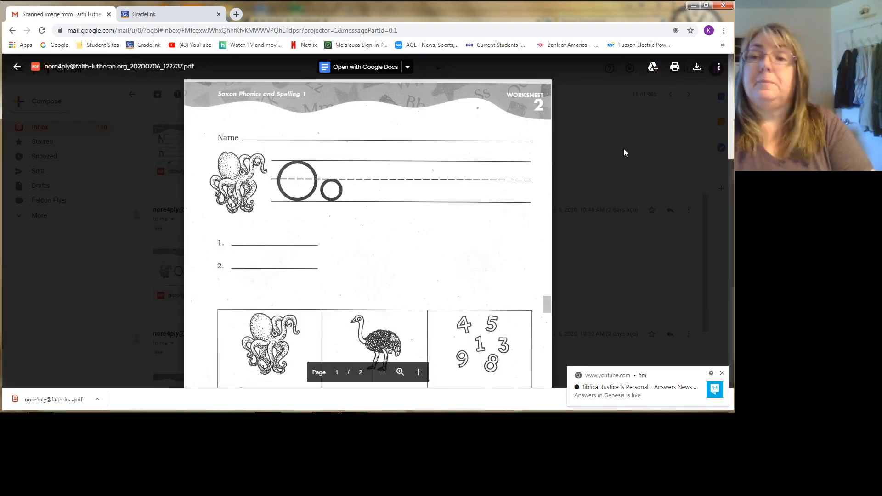
left_click(697, 69)
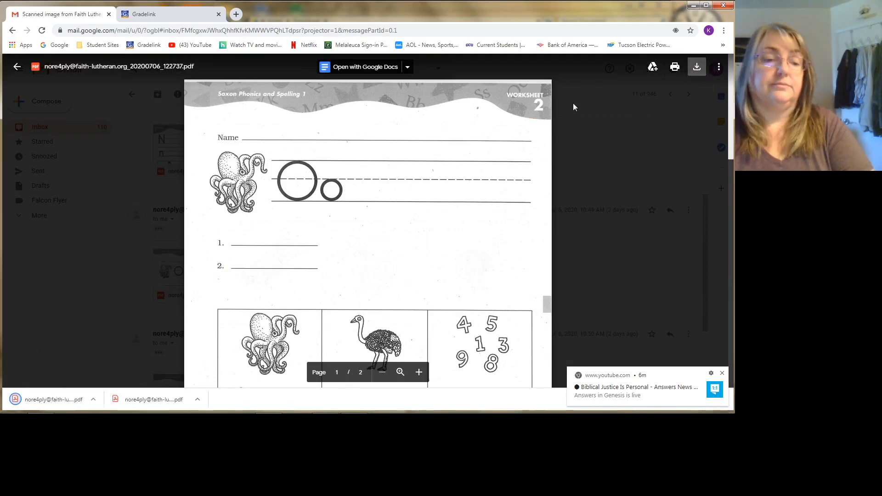
left_click(97, 401)
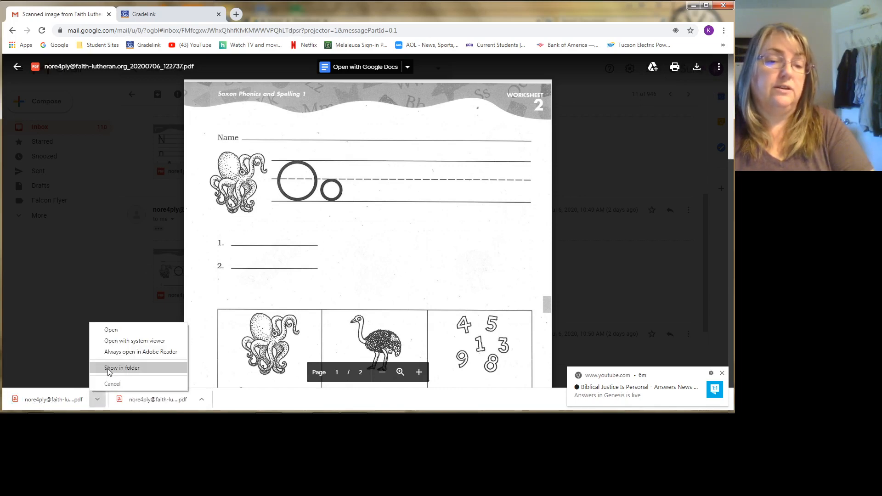
left_click(110, 369)
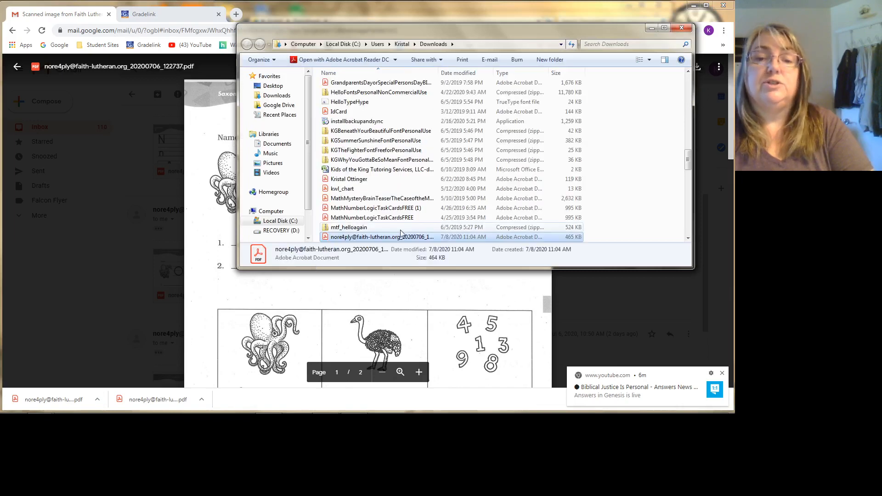
Step: Rename the downloaded Worksheet 2 PDF as "Phonics 1 Lesson 2"
right_click(377, 239)
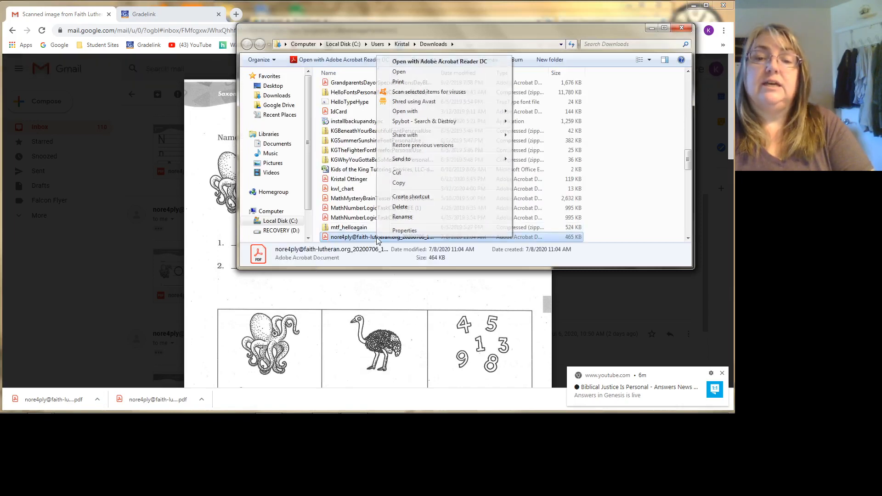
left_click(398, 217)
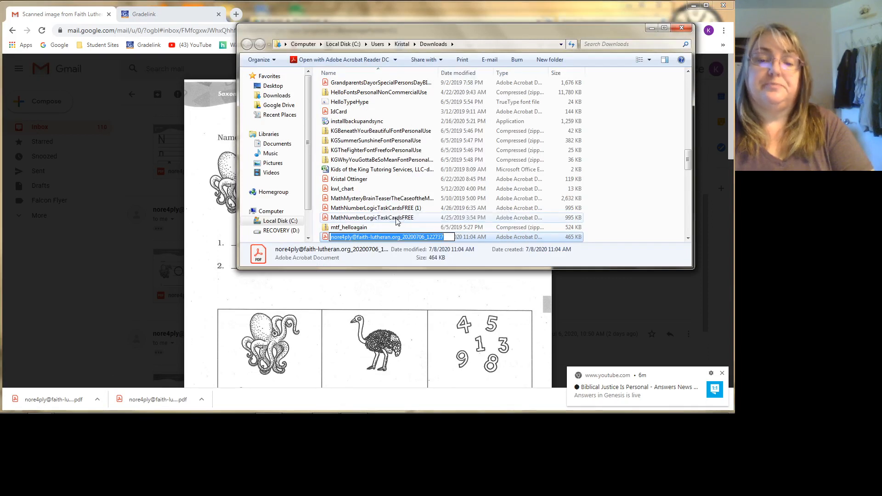
type("Phonic")
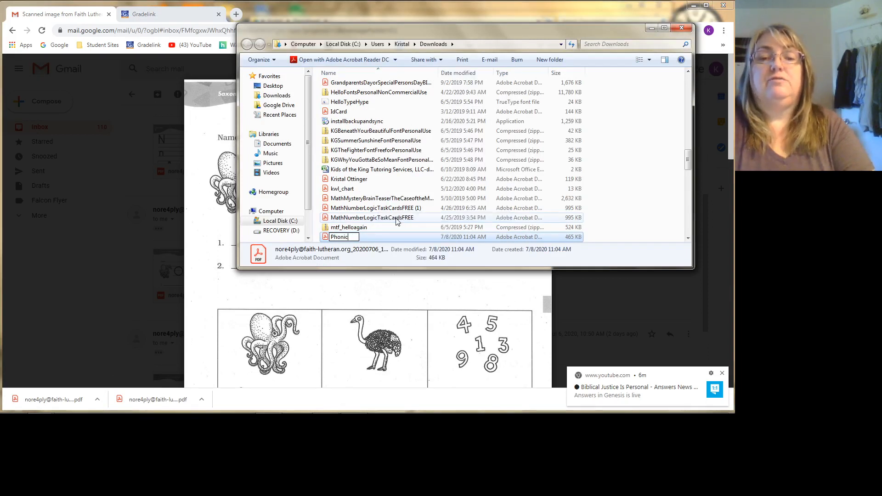
type("s 1 Les")
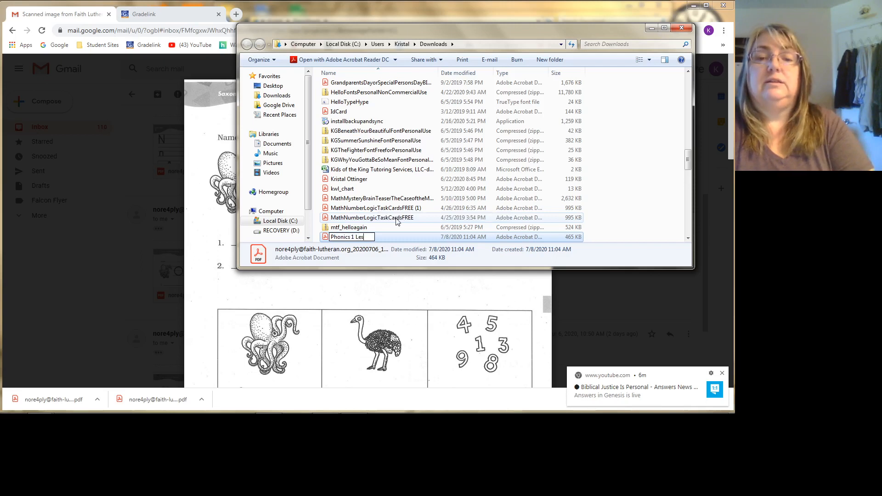
type("son 2")
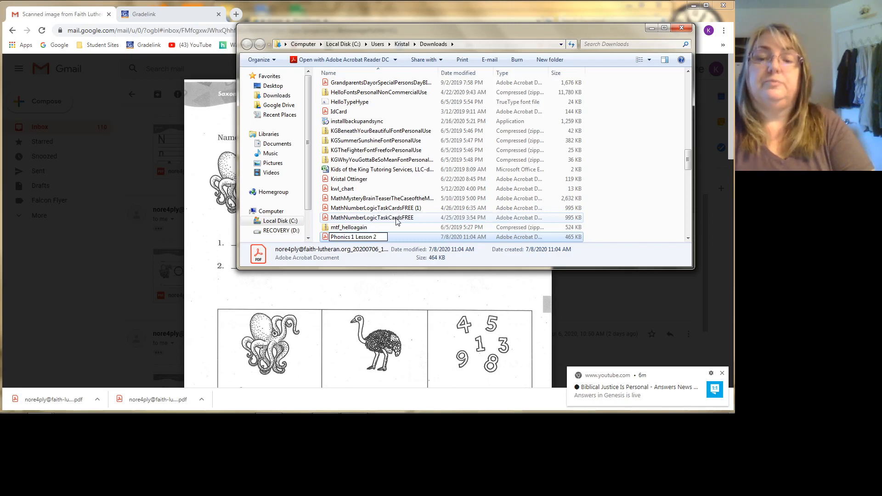
key("Return")
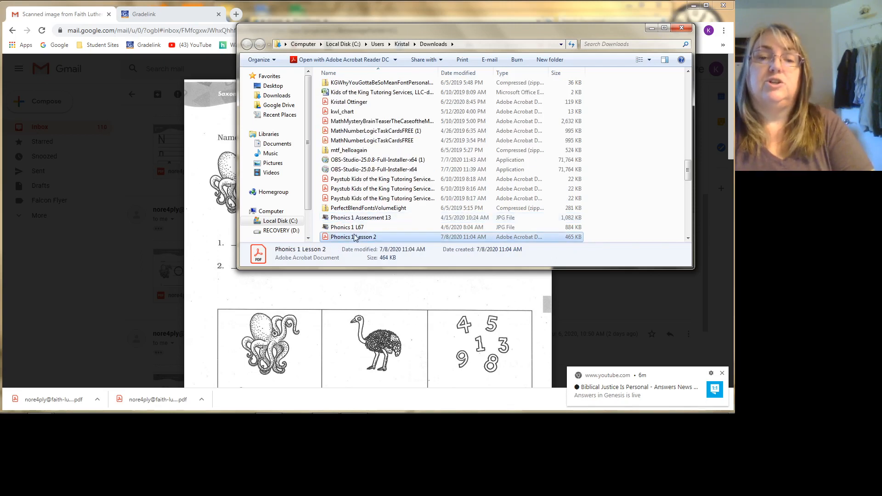
Step: Move the Phonics 1 Lesson 2 PDF into the Scanned Lessons folder under My Documents and close the folder window
left_click(251, 144)
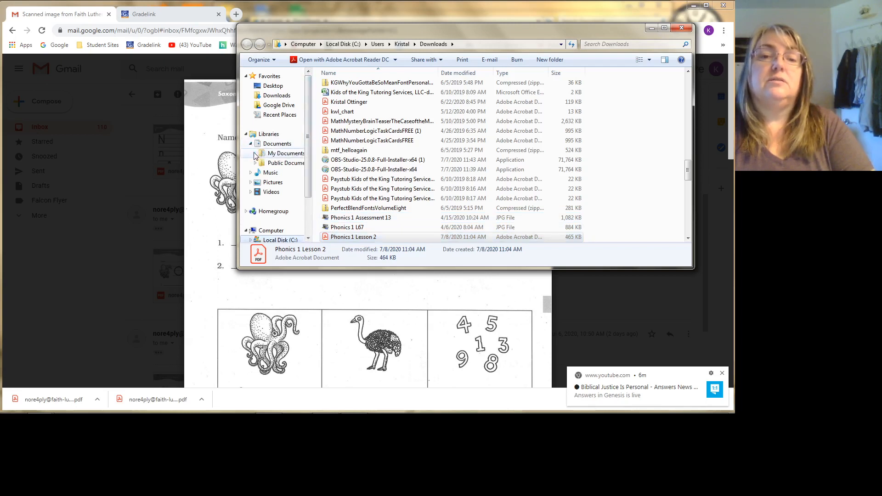
left_click(255, 154)
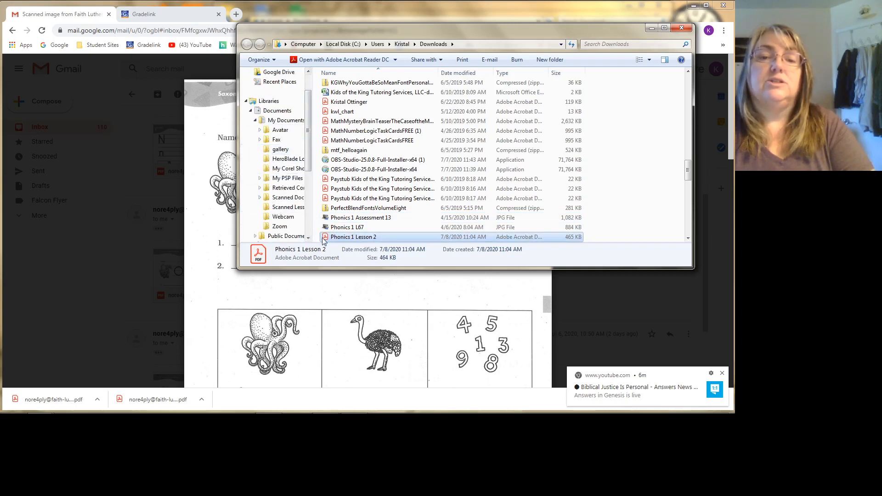
left_click_drag(321, 239, 295, 211)
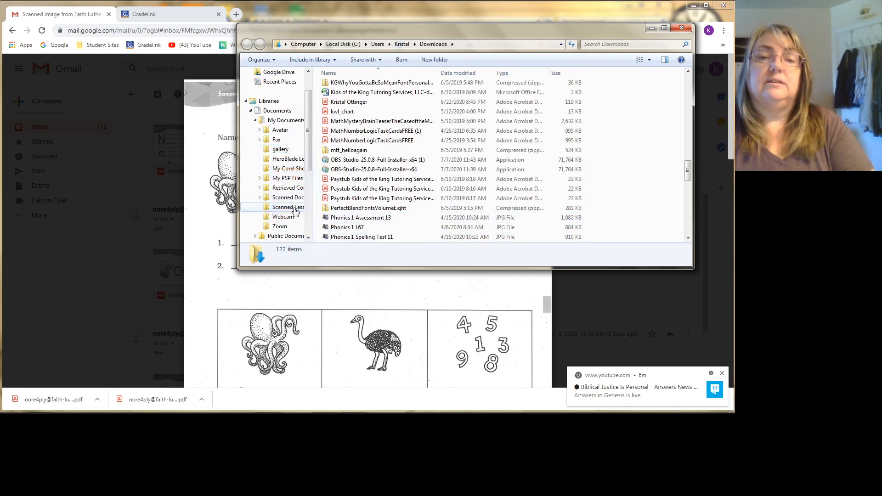
left_click(683, 29)
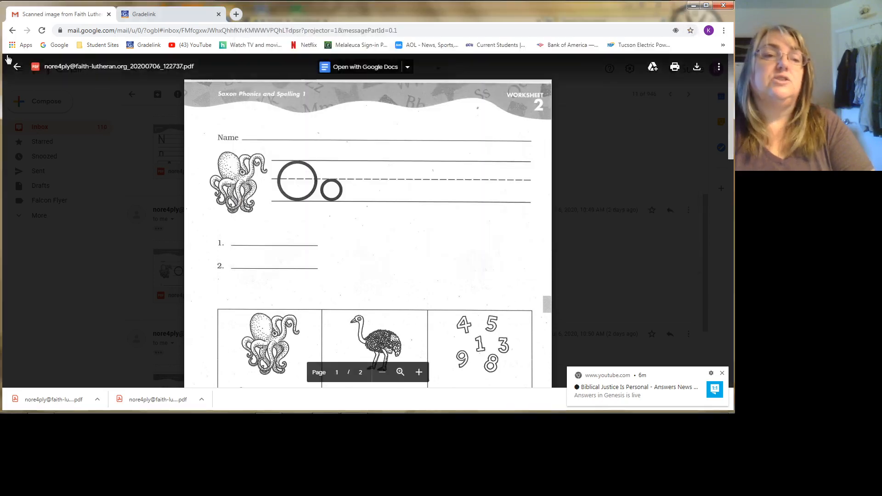
Step: Return to the email thread, download the Worksheet 3 PDF attachment, and show the download in its folder
left_click(17, 66)
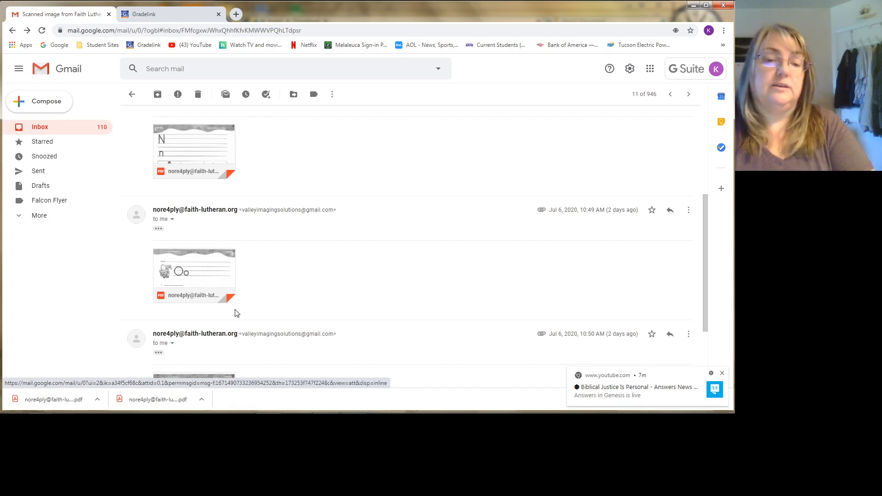
scroll(237, 313, "down", 2)
left_click(196, 307)
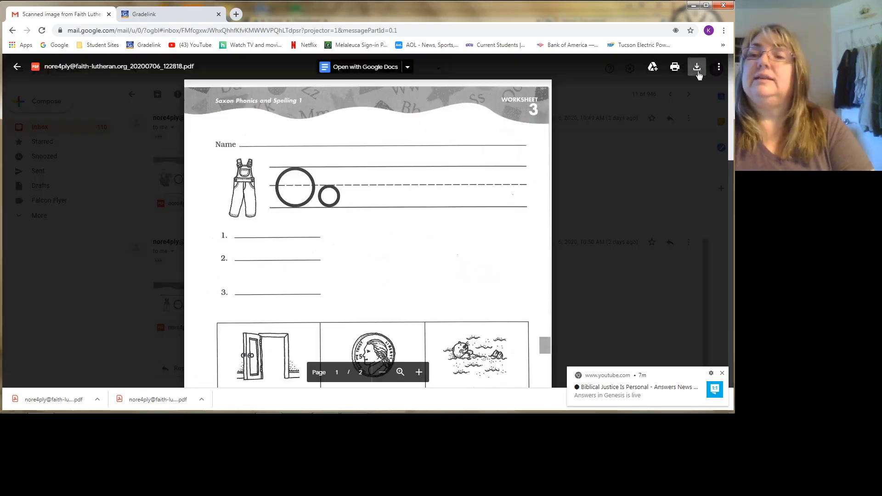
left_click(697, 69)
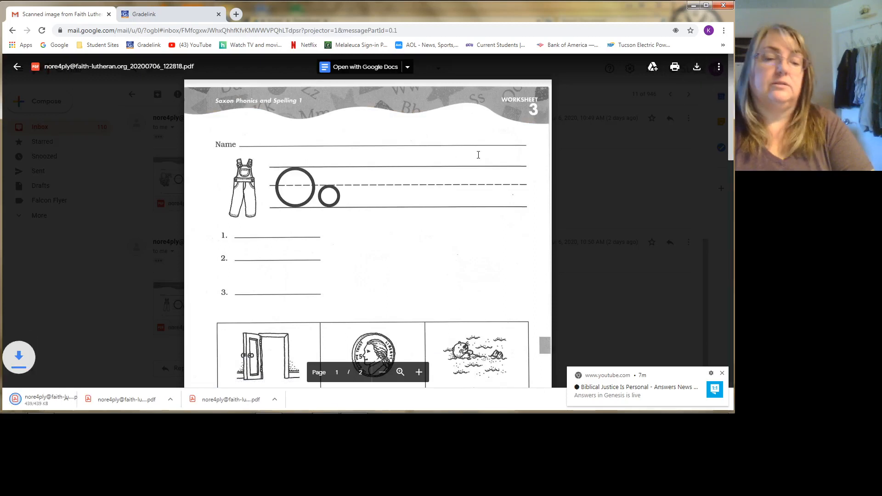
left_click(97, 400)
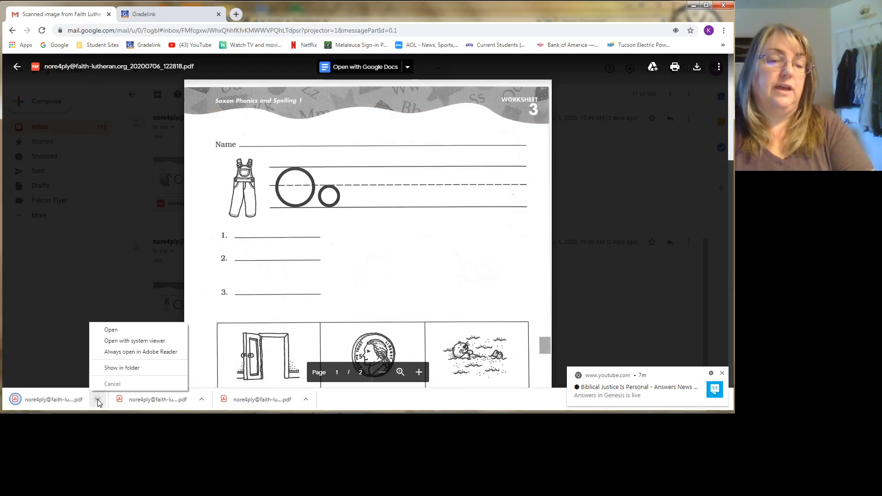
left_click(122, 367)
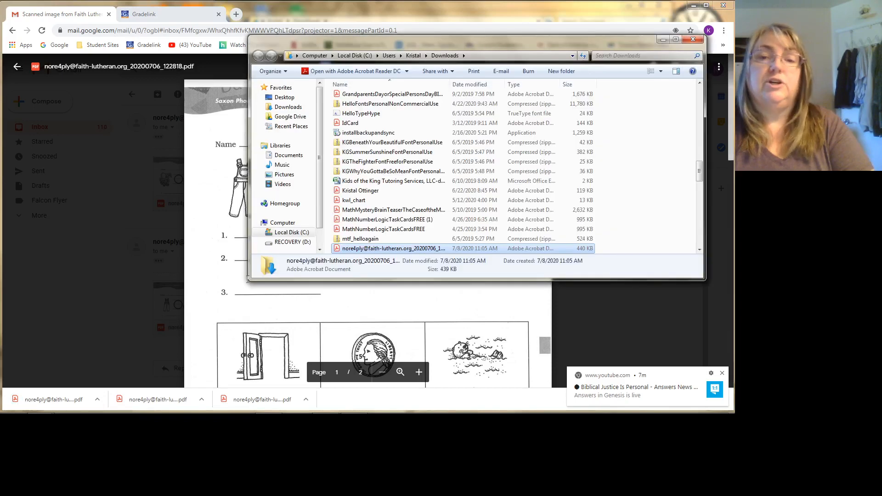
Step: Rename the downloaded Worksheet 3 PDF as "Phonics 1 Lesson 3"
right_click(362, 250)
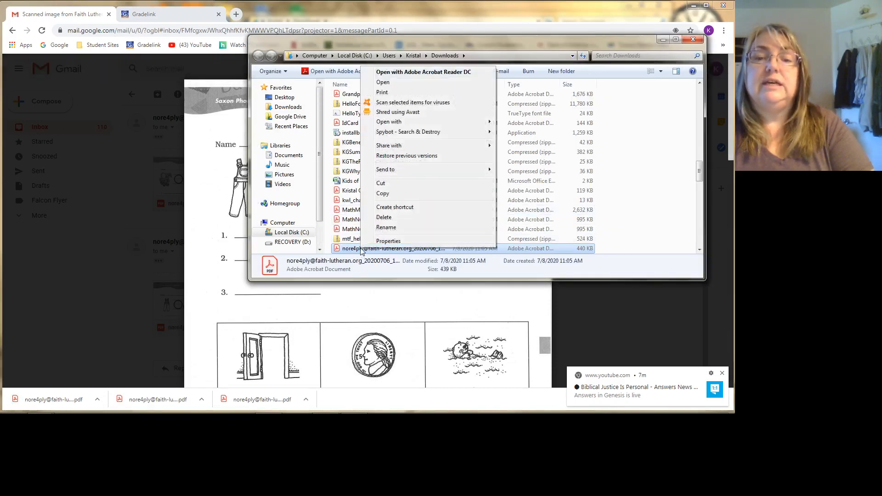
left_click(386, 227)
type("Pho")
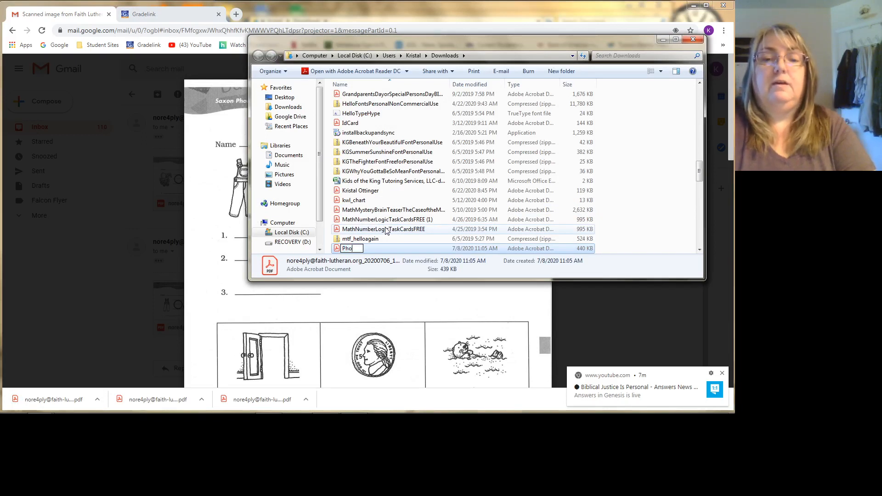
type("nics 1 ")
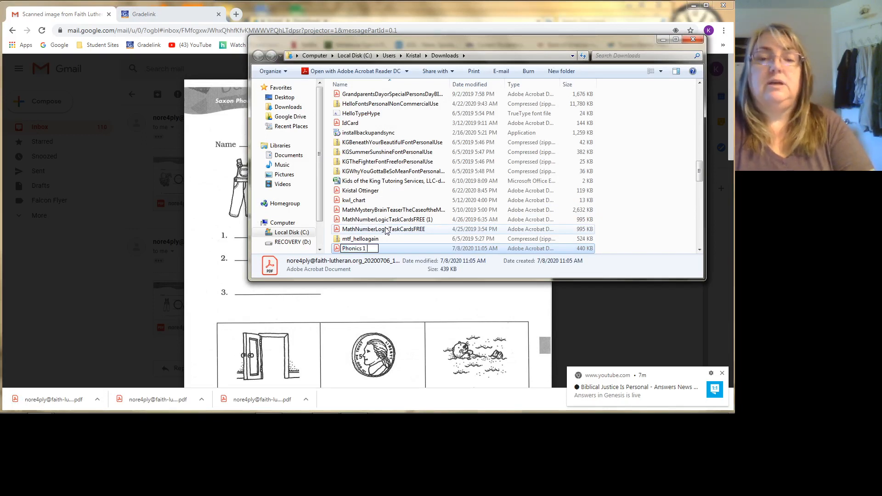
type("Lesson 3")
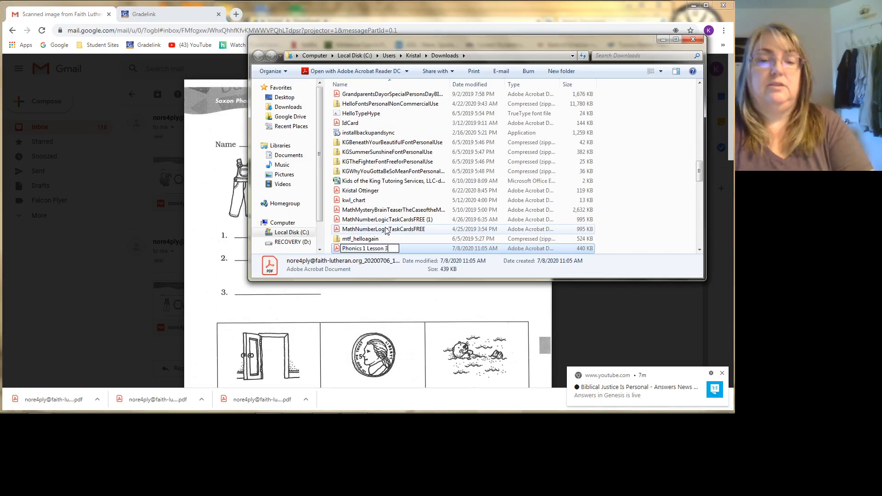
key("Return")
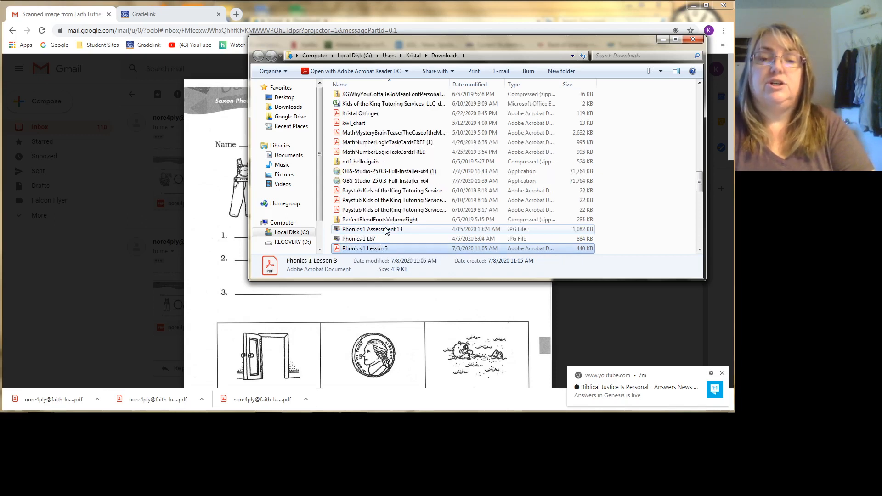
Step: Move the Phonics 1 Lesson 3 PDF from Downloads into the Webcam folder under My Documents and open that folder
left_click(263, 155)
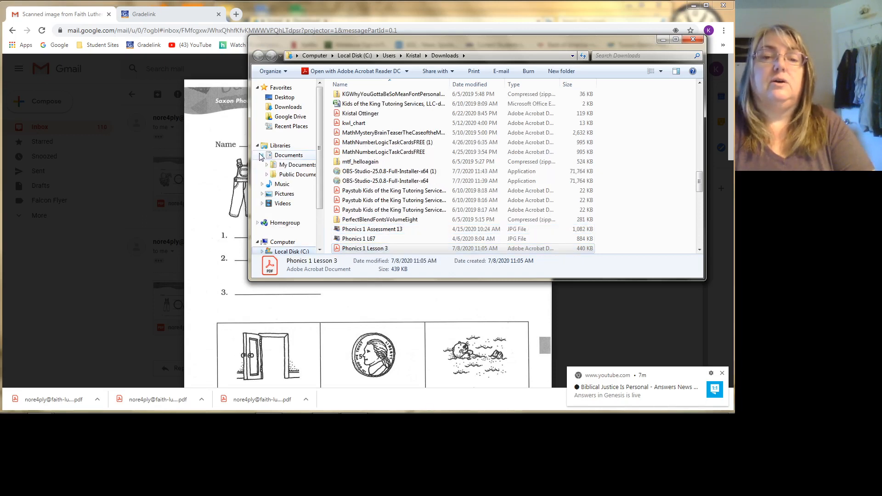
left_click(265, 166)
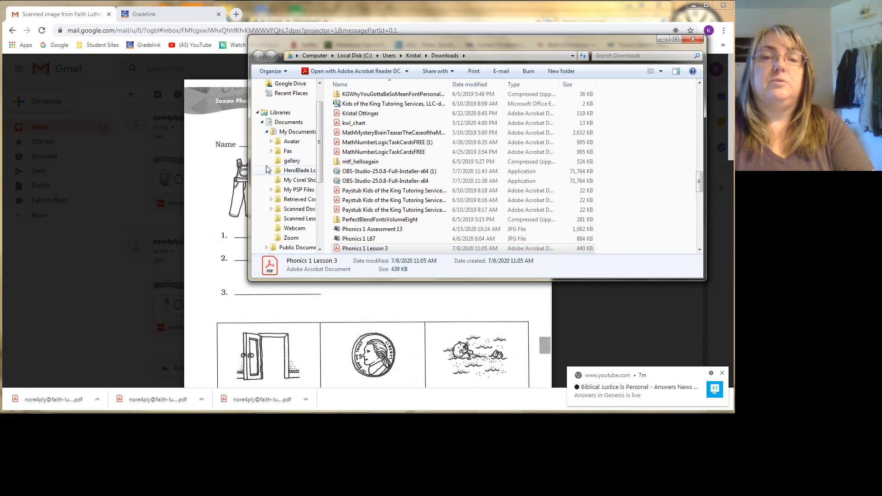
left_click(335, 251)
left_click_drag(336, 251, 303, 223)
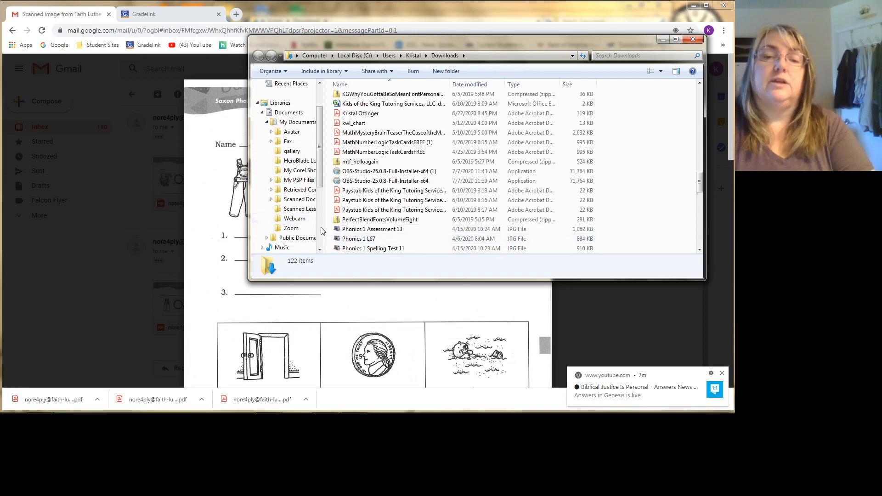
left_click(301, 221)
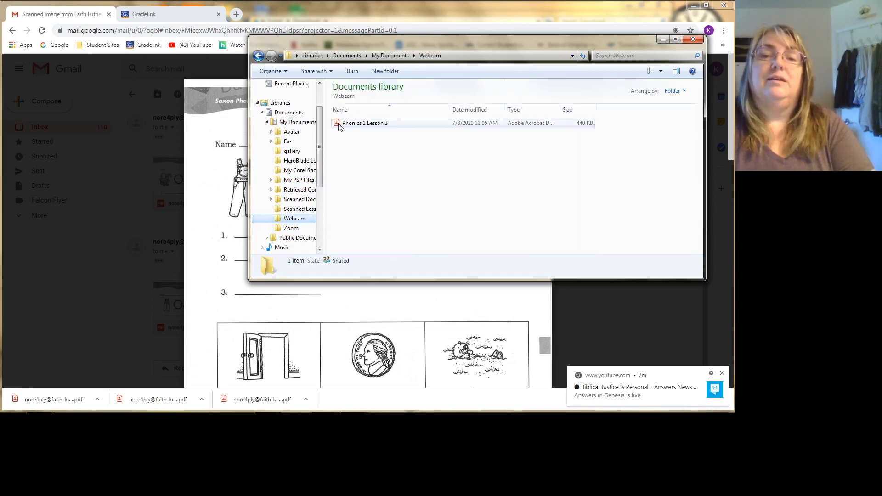
Step: Move the Phonics 1 Lesson 3 PDF from Webcam into Scanned Lessons, and return to the email thread after viewing that folder
left_click_drag(338, 127, 288, 210)
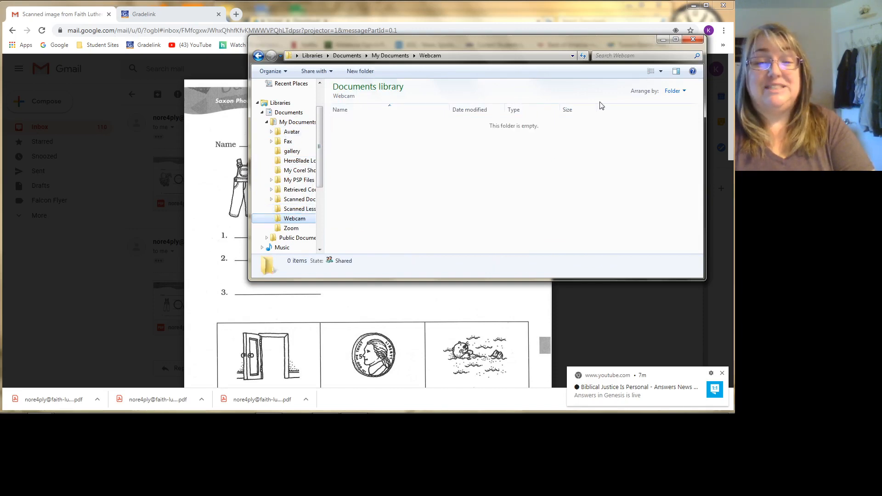
left_click(296, 209)
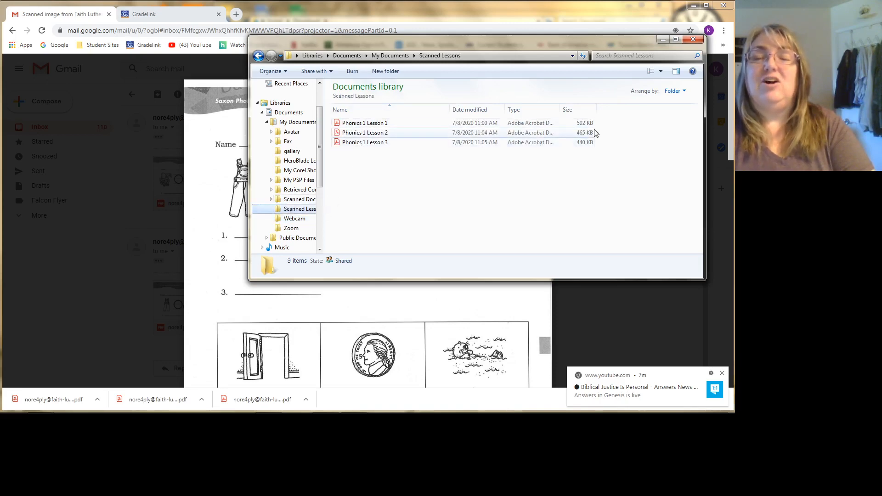
left_click(693, 40)
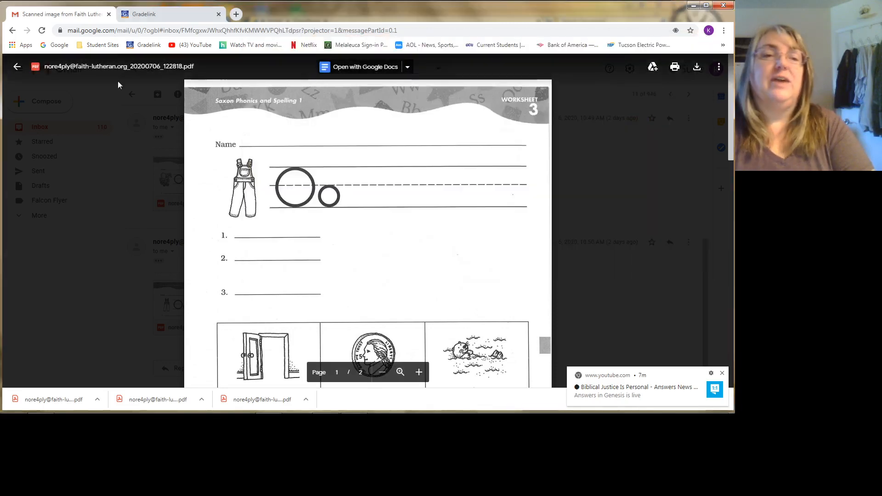
left_click(17, 69)
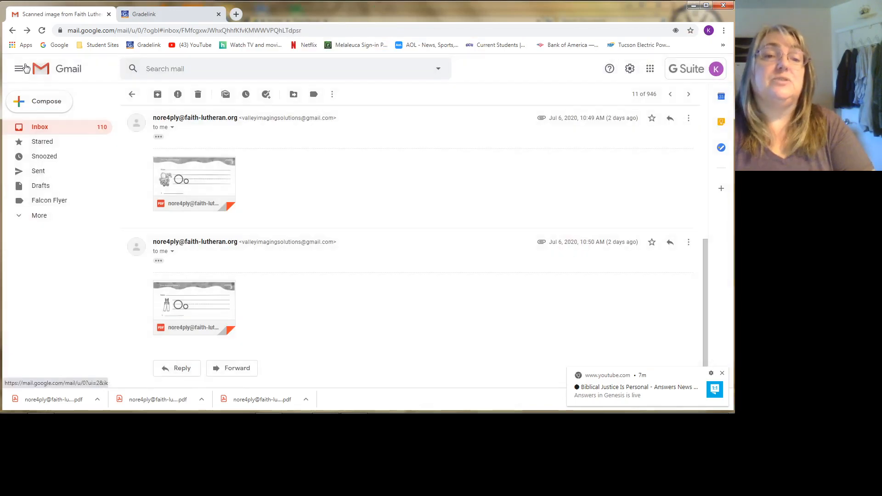
Step: Switch to Gradelink, open the Teacher Pages, and dismiss the browser notification and downloads bar
left_click(151, 17)
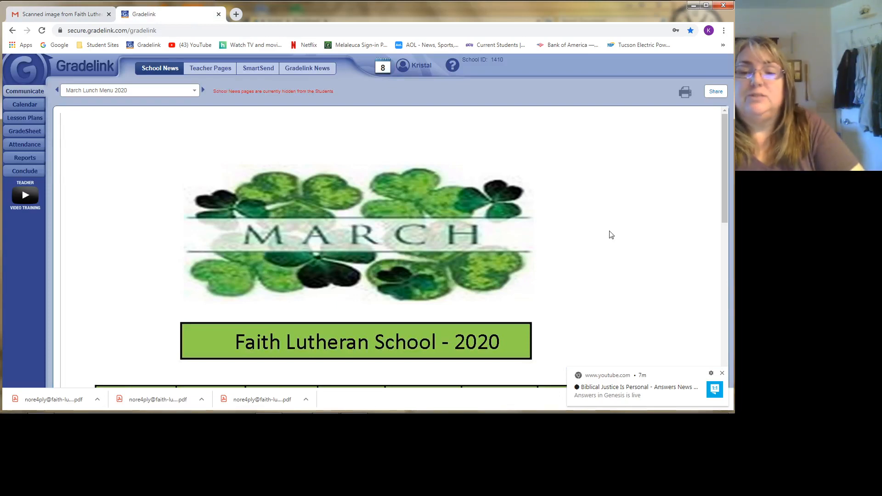
scroll(618, 233, "down", 6)
scroll(620, 233, "up", 2)
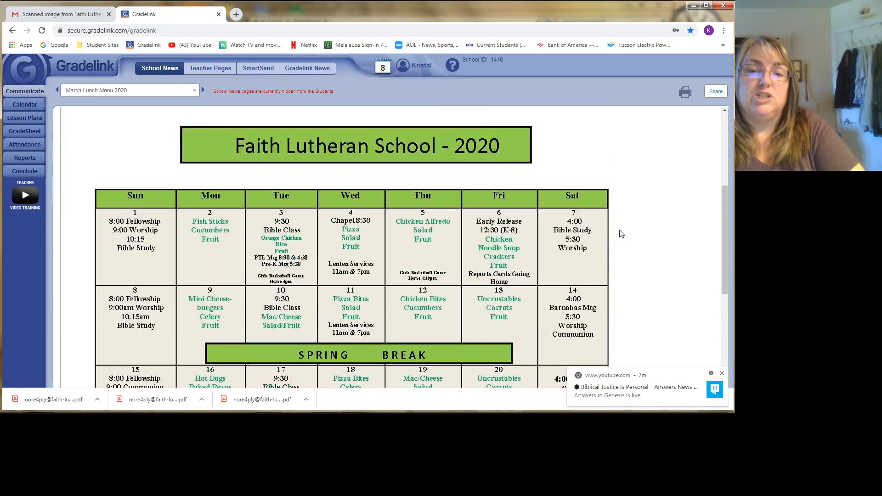
scroll(621, 234, "up", 4)
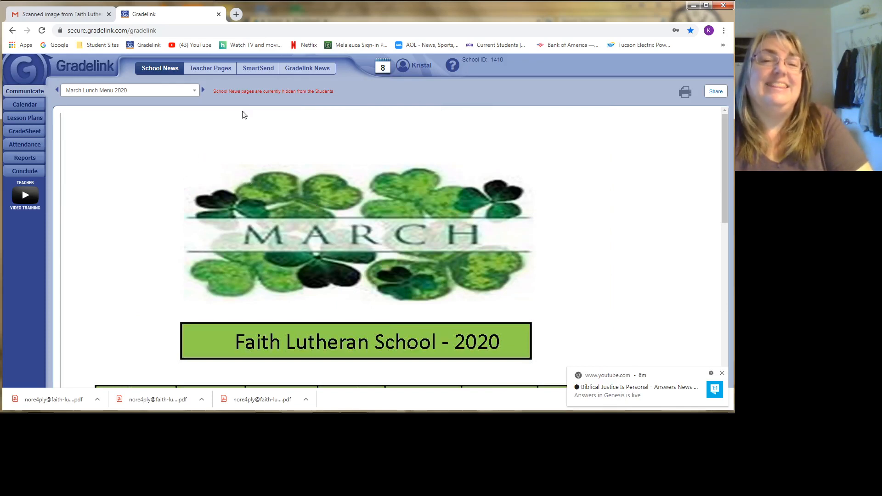
left_click(213, 69)
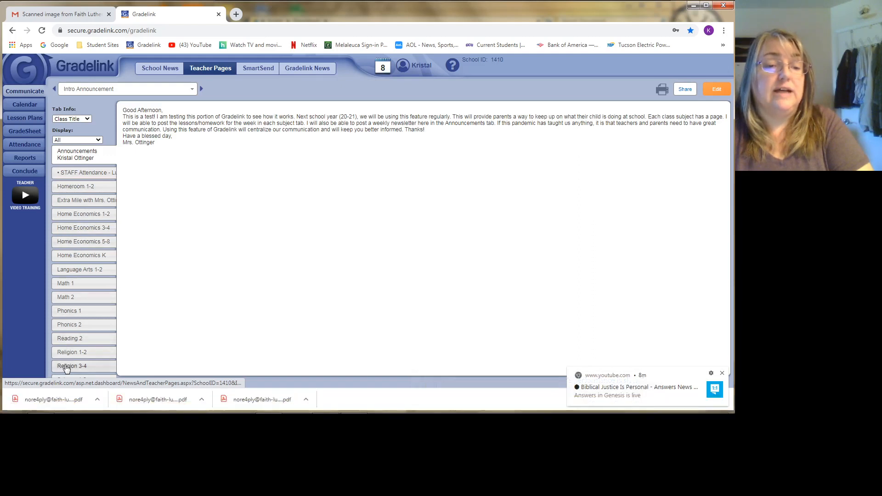
left_click(723, 373)
left_click(727, 399)
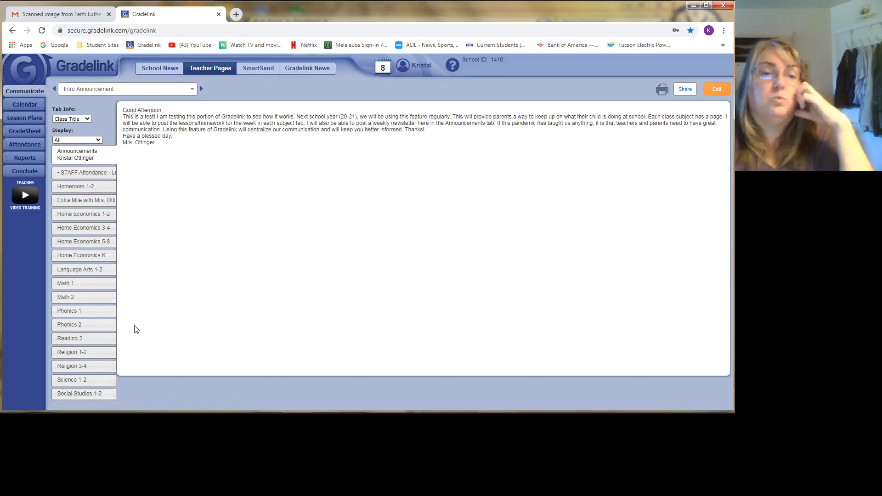
Step: Open the Phonics 1 teacher page for editing and start a new post
left_click(79, 312)
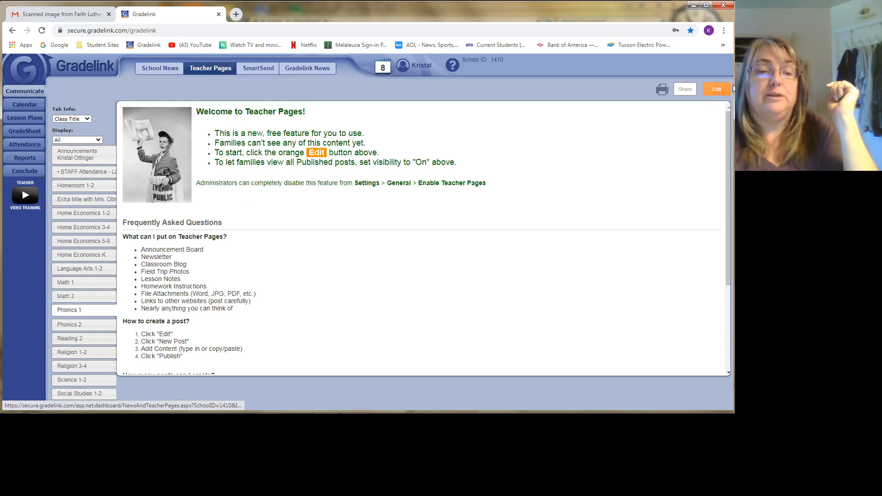
left_click(713, 92)
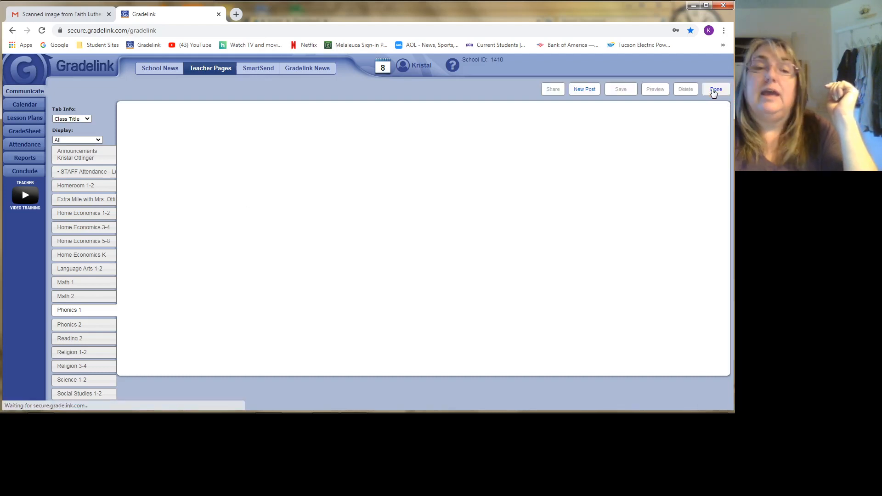
left_click(583, 90)
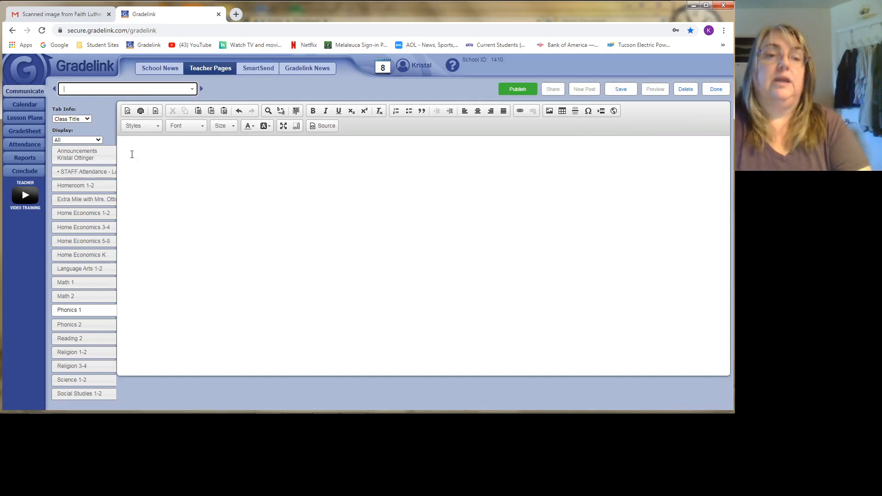
Step: Title the new Phonics 1 post "Lessons for the week of 8/17"
type("Phon")
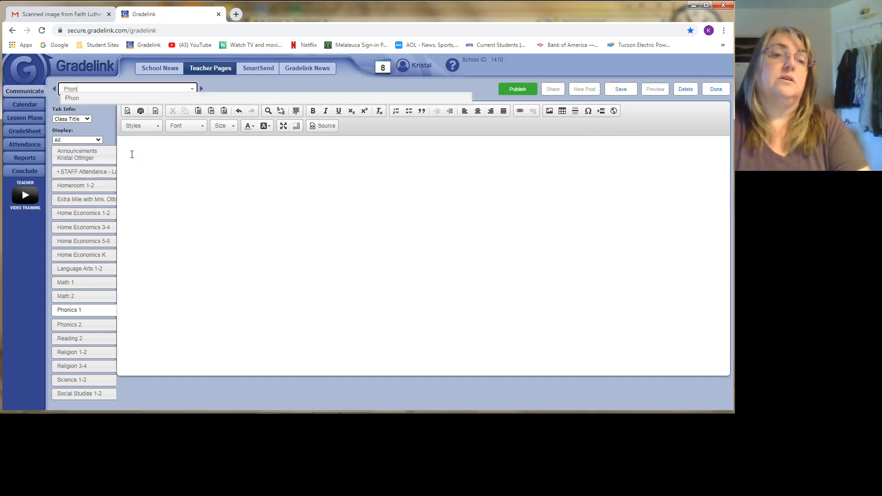
key("BackSpace")
key("BackSpace")
key("BackSpace")
key("BackSpace")
type("Le")
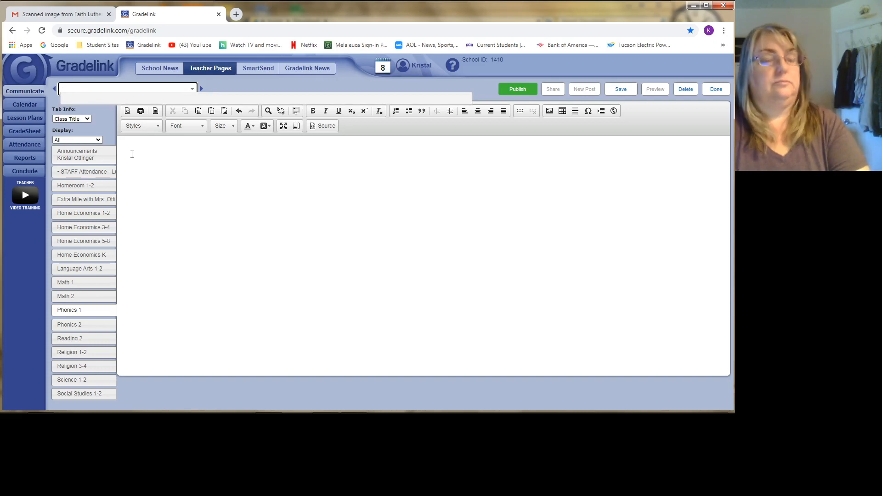
type("ssons ")
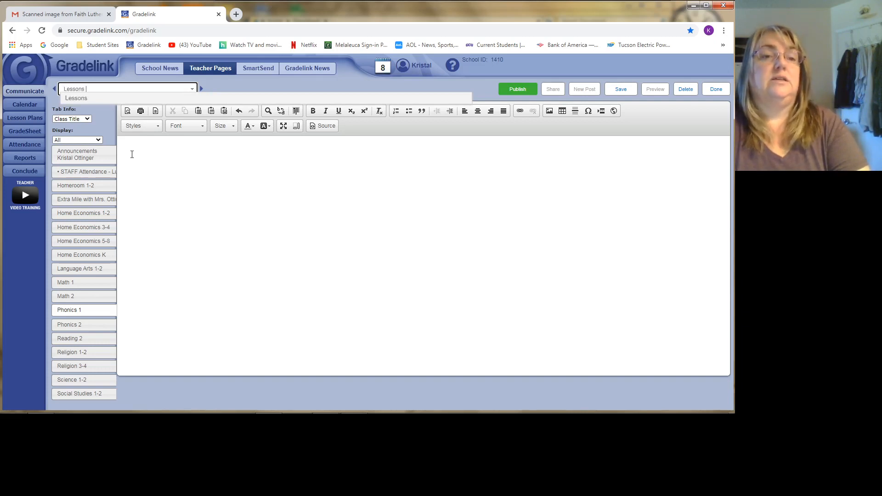
type("for the wee")
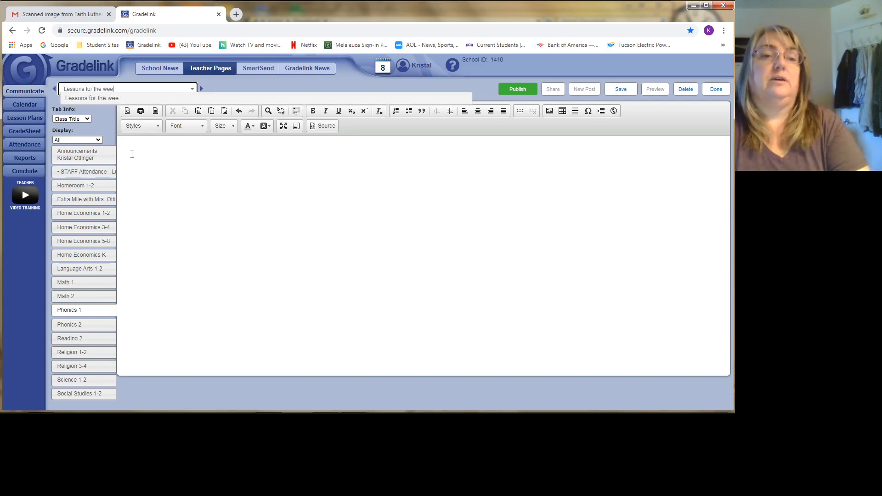
type("k of 8")
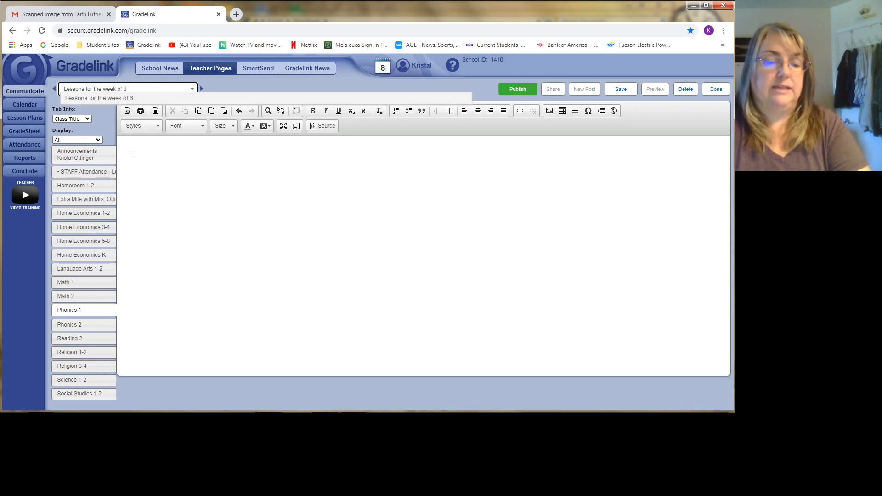
type("/17")
key("Return")
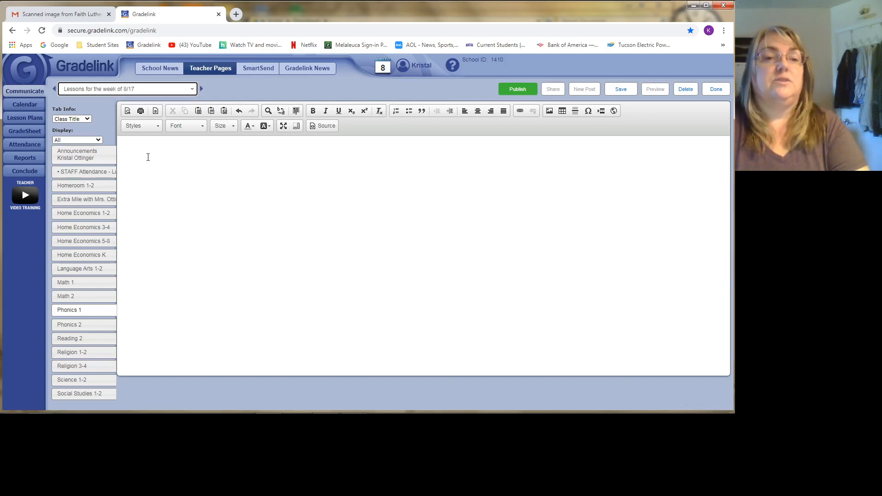
Step: Write "Here are your lessons for the week of 8/17:" in the post body
left_click(148, 157)
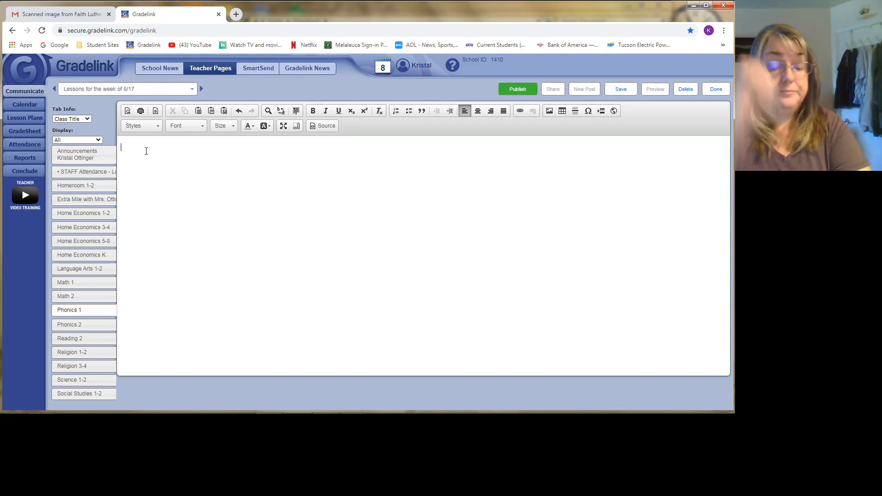
type("Here are")
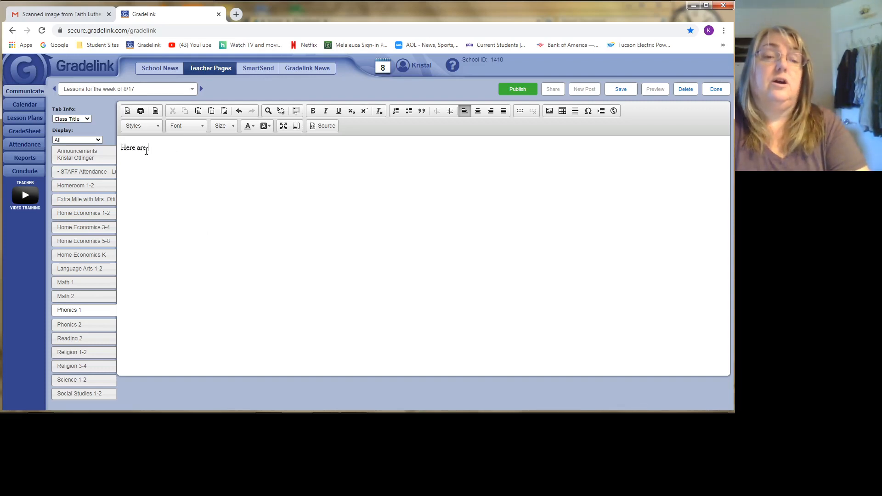
type(" your lessons for the week of")
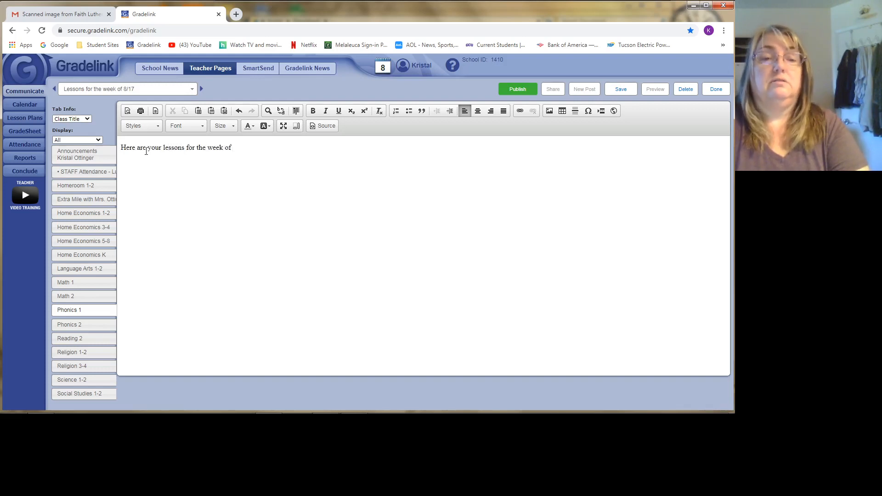
type("/17:")
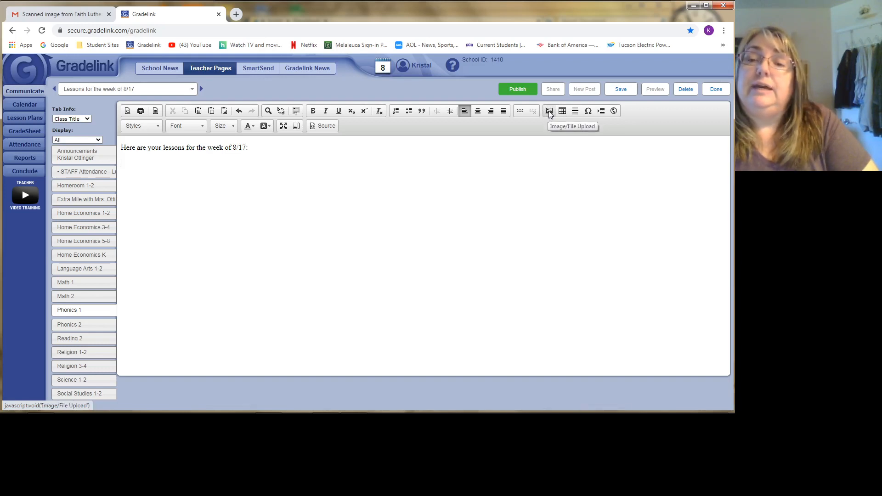
Step: Start a file upload below the post's text and browse to the Scanned Lessons folder in My Documents
left_click(549, 112)
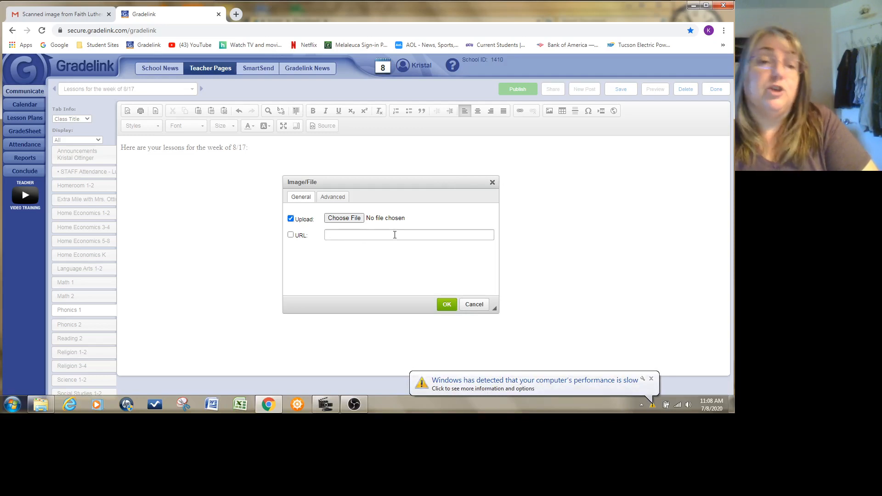
left_click(348, 221)
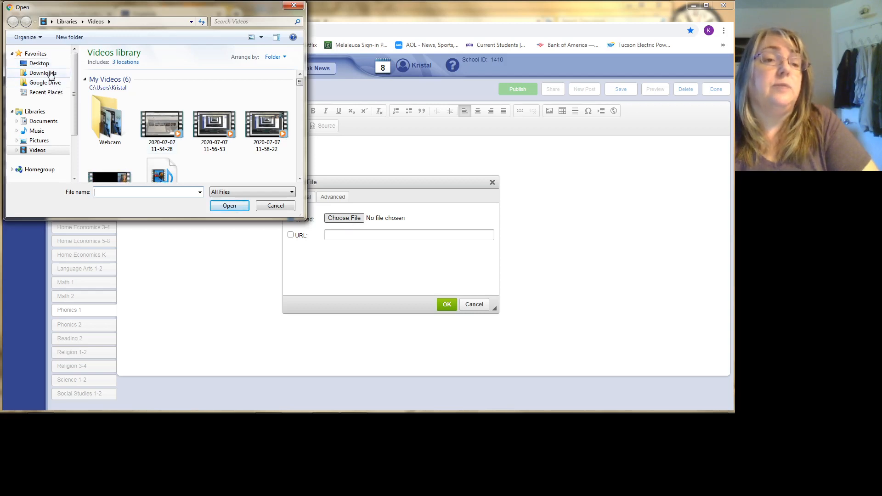
left_click(45, 122)
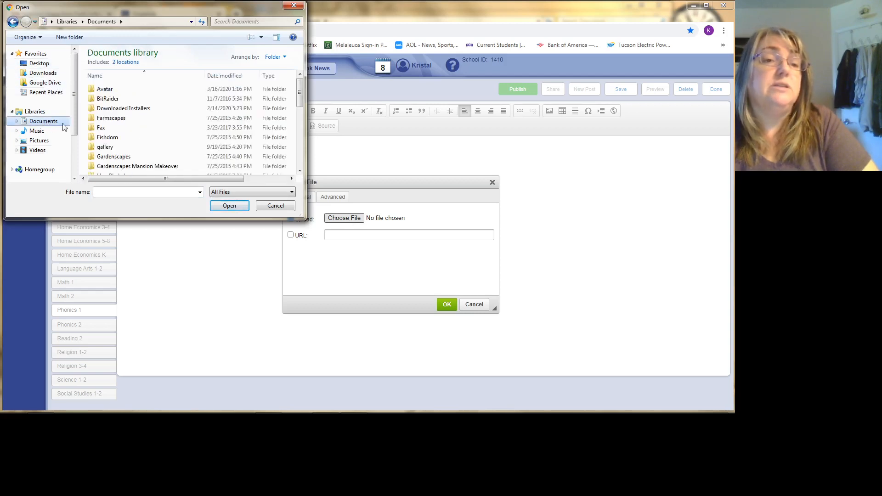
left_click_drag(73, 125, 72, 151)
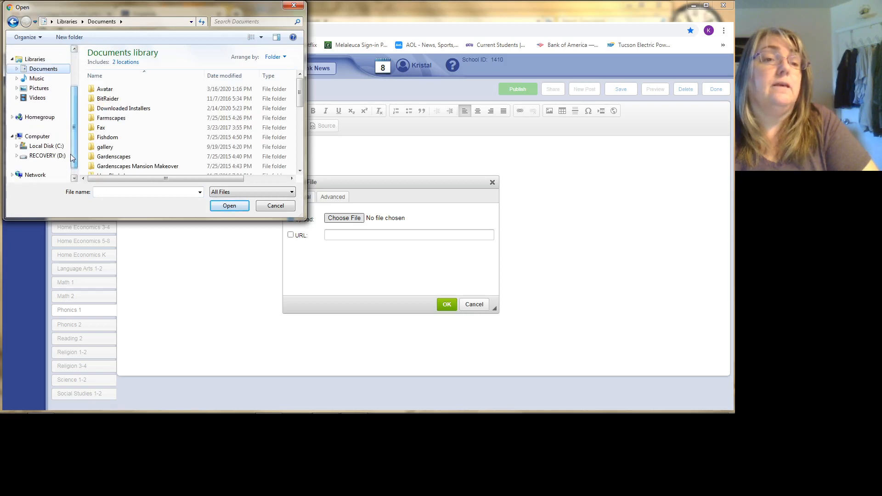
left_click(15, 69)
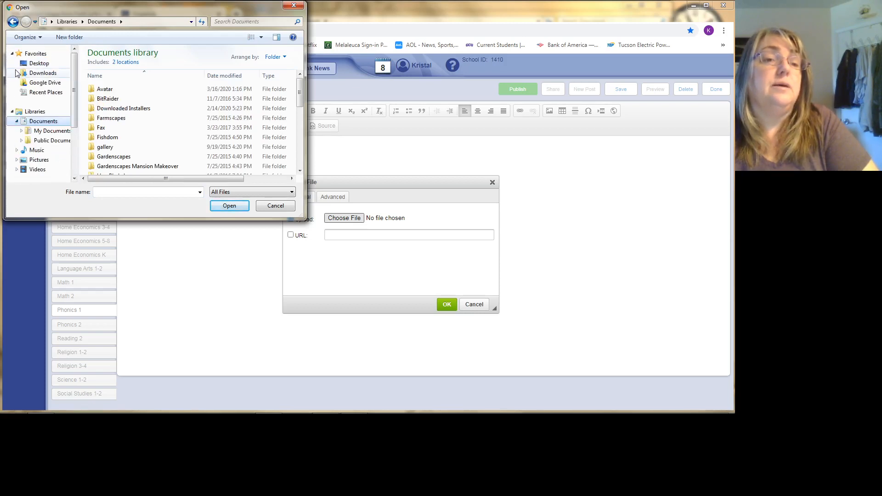
left_click(21, 132)
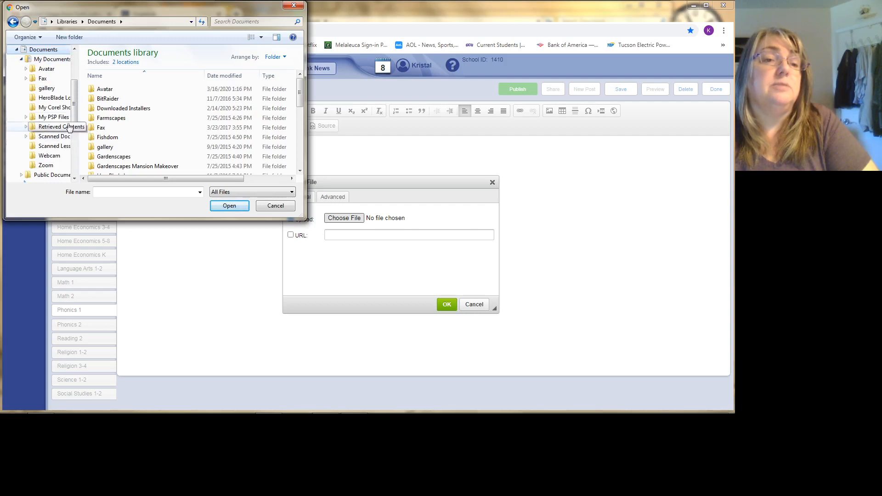
scroll(50, 148, "up", 3)
left_click(42, 149)
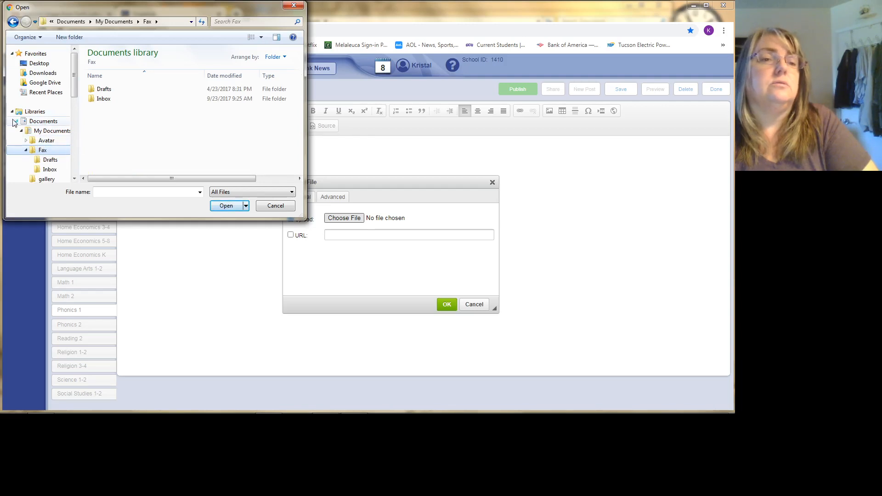
scroll(67, 157, "down", 4)
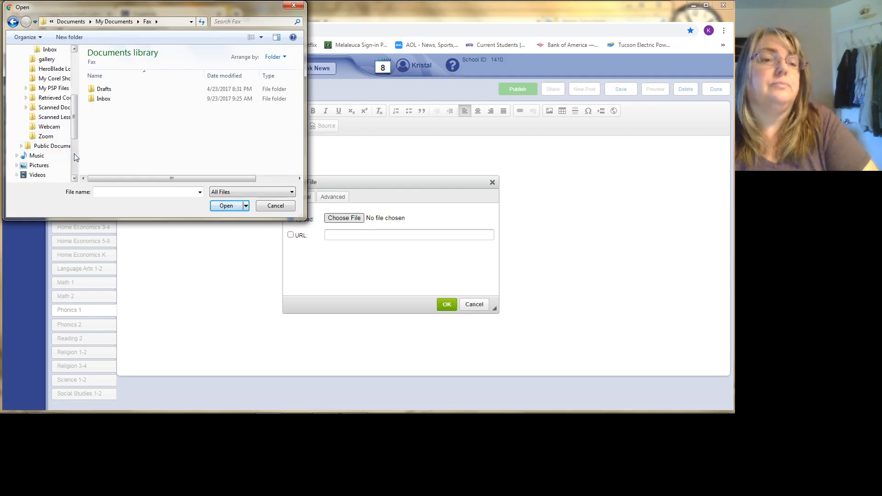
left_click(51, 118)
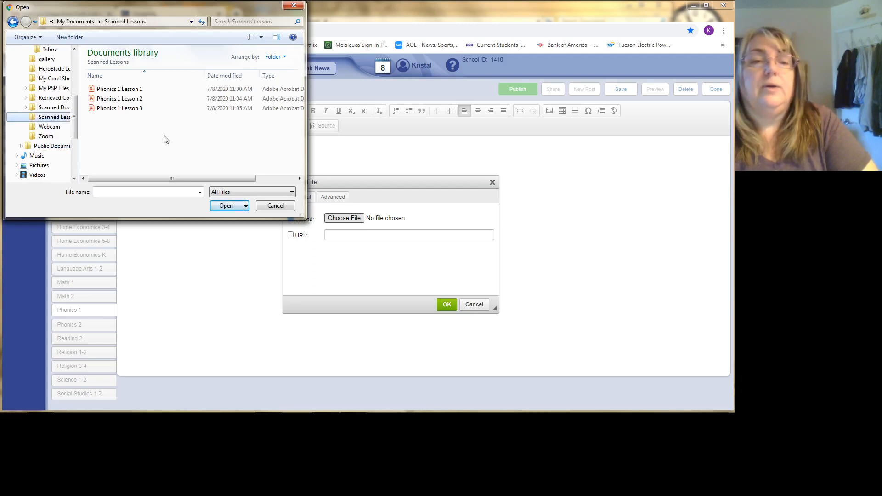
Step: Choose the Phonics 1 Lesson 1 PDF and insert it into the post as an attachment
double_click(125, 90)
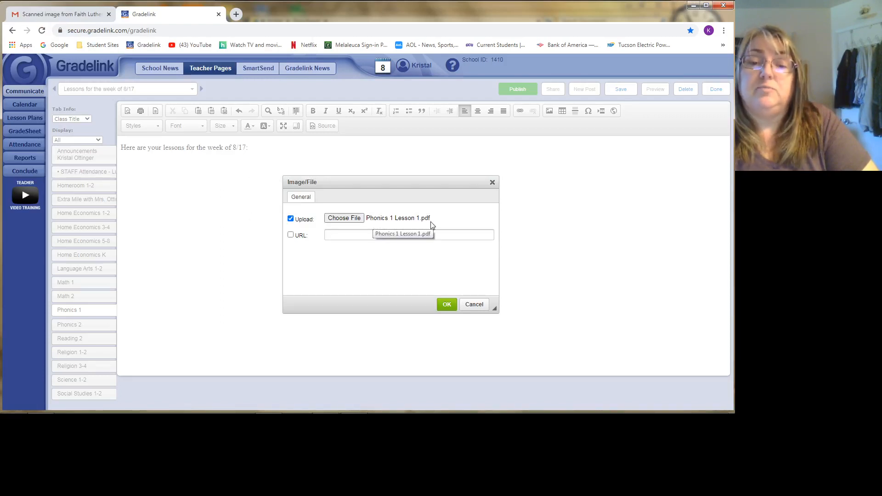
left_click(447, 304)
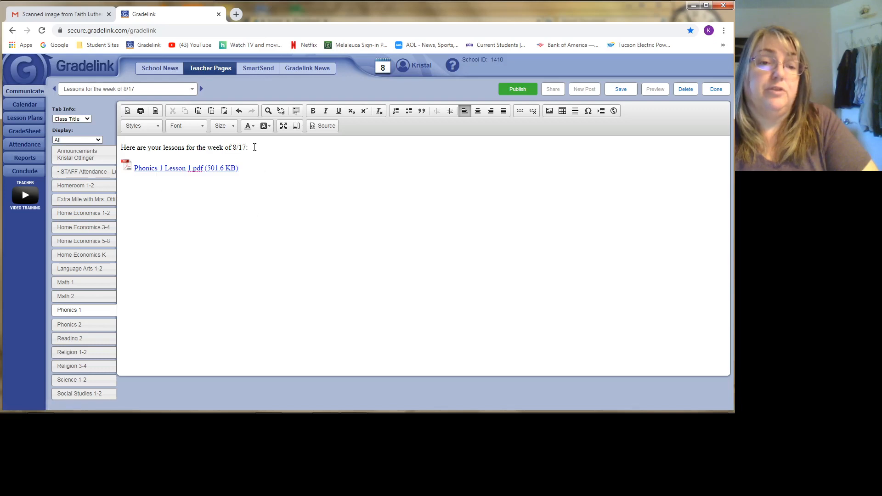
left_click(245, 213)
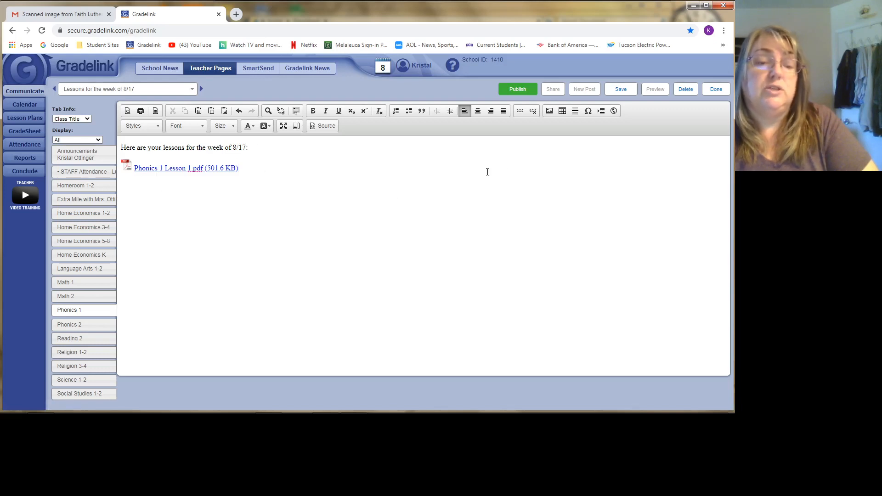
Step: Save and publish the weekly lessons post, finish editing, and view it on the Phonics 1 page
left_click(626, 93)
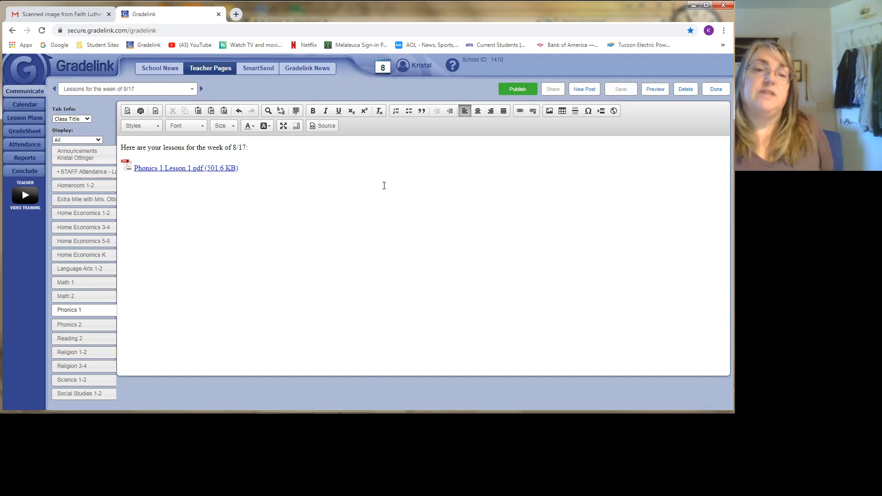
left_click(518, 90)
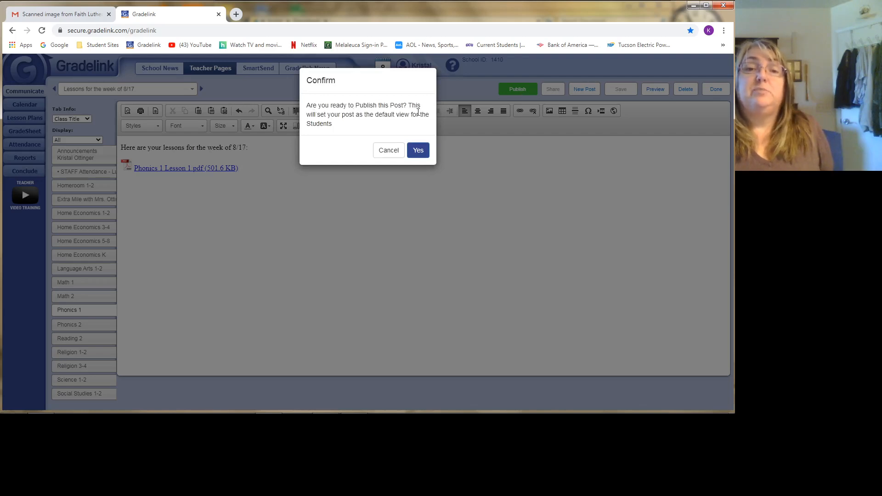
left_click(418, 150)
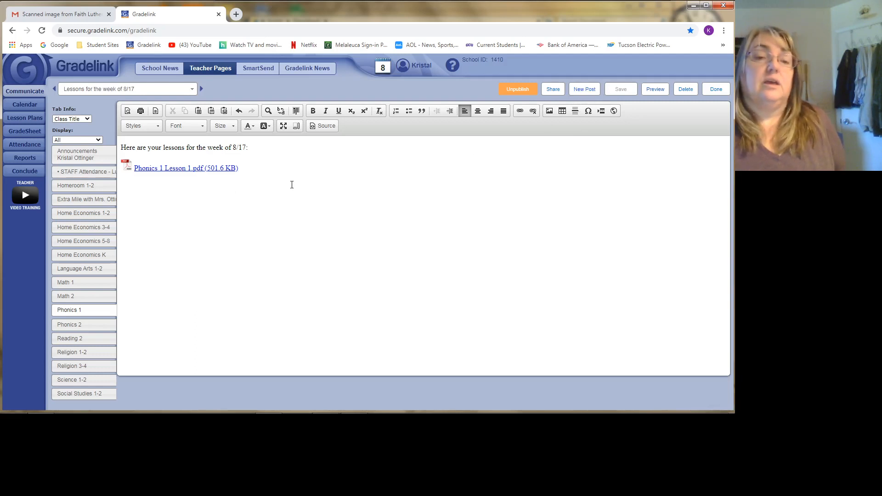
left_click(715, 90)
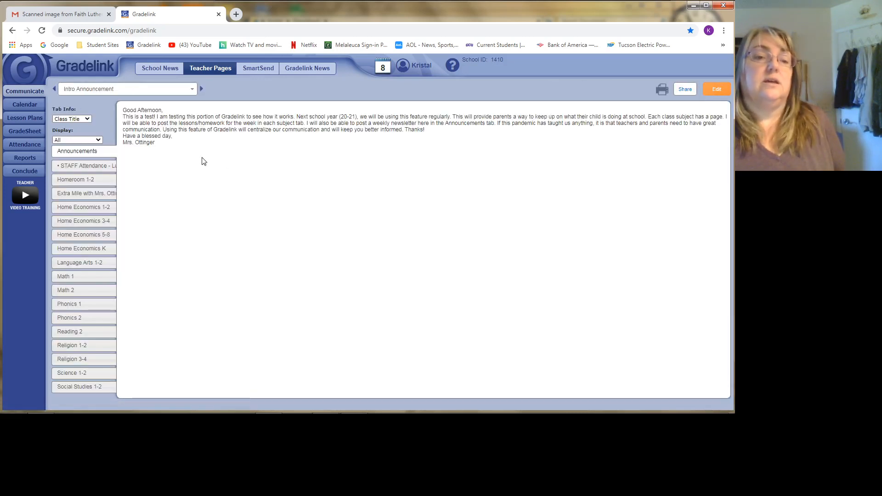
left_click(88, 308)
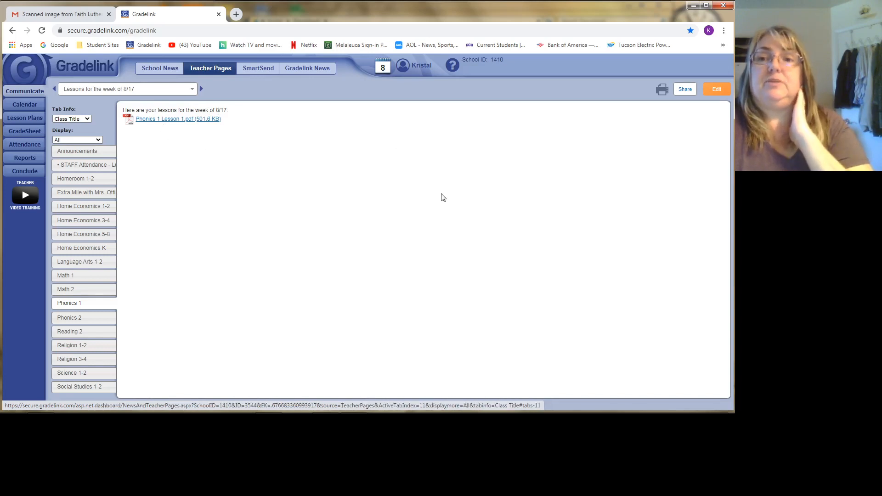
Step: Edit the 8/17 lessons post and attach the Phonics 1 Lesson 2 PDF on a new line below Lesson 1
left_click(719, 94)
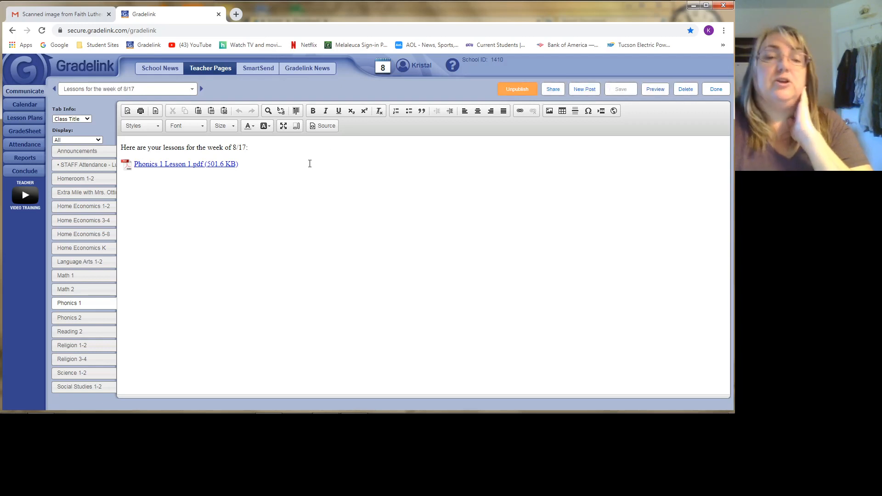
left_click(253, 169)
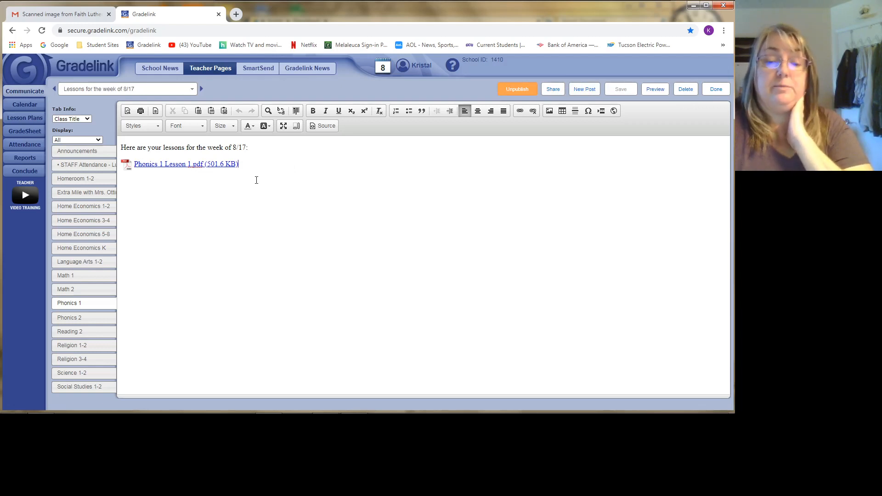
key("Return")
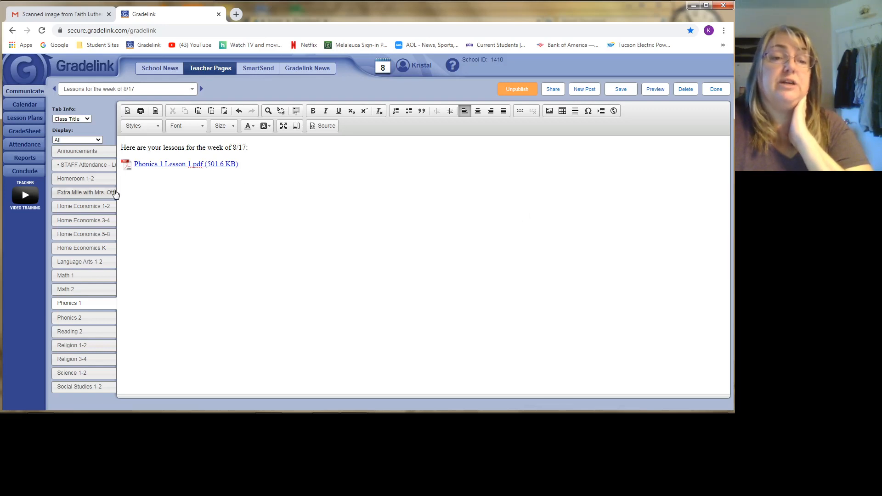
left_click(549, 112)
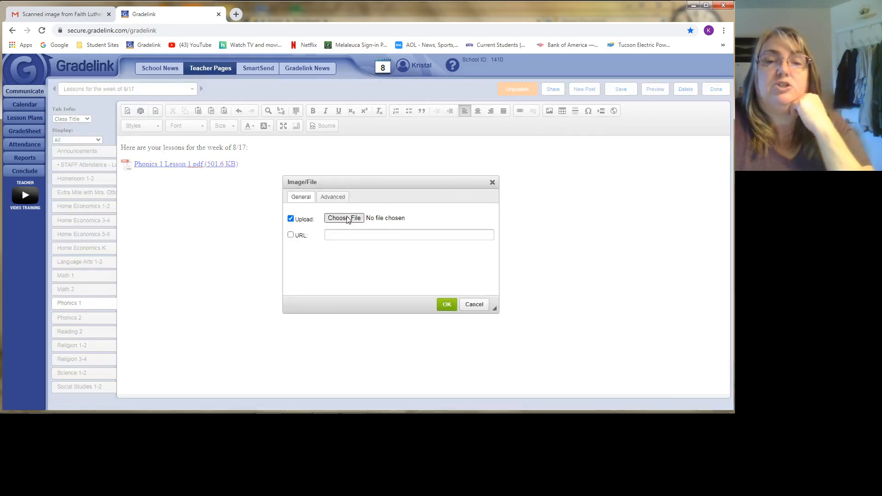
left_click(349, 220)
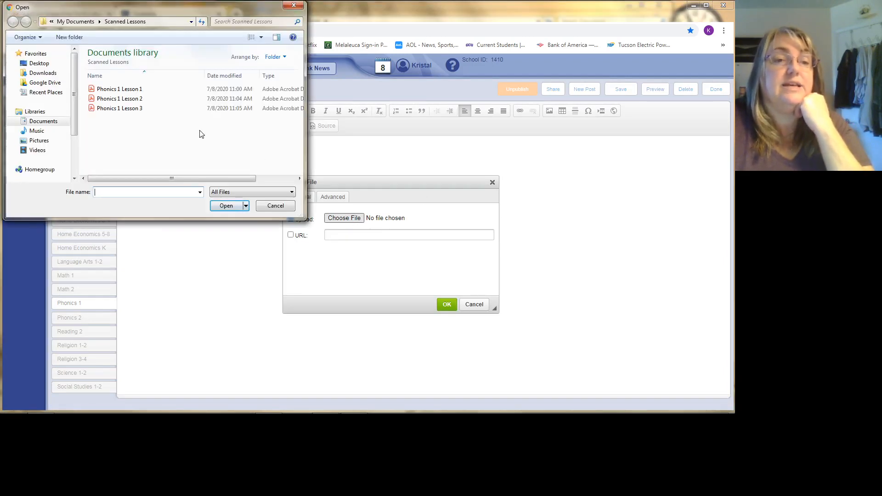
double_click(113, 99)
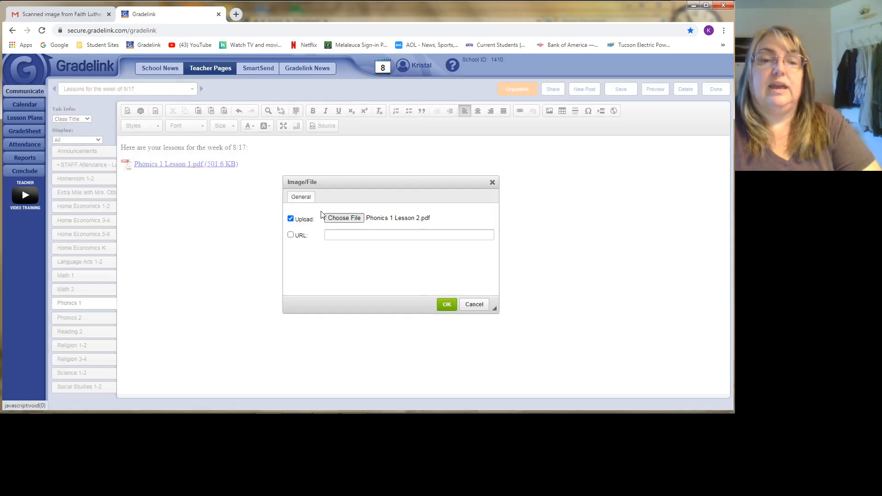
left_click(449, 305)
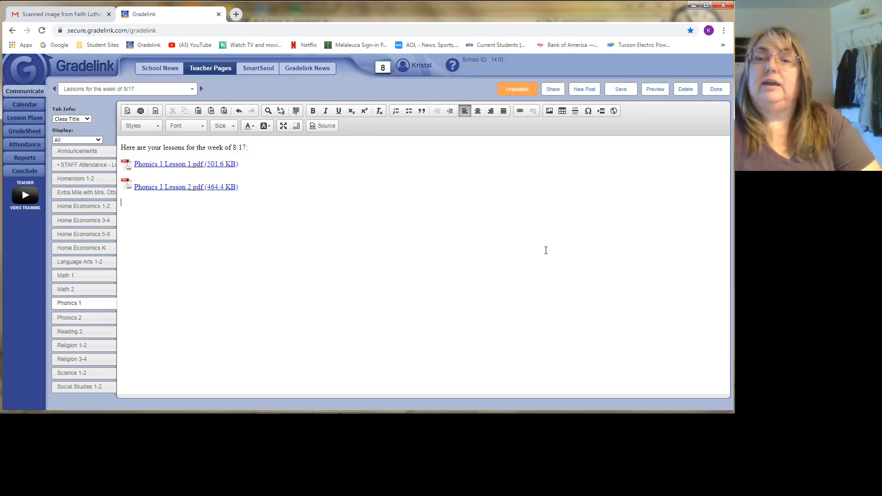
Step: Attach the Phonics 1 Lesson 3 PDF from the Scanned Lessons folder below the Lesson 2 attachment
left_click(549, 112)
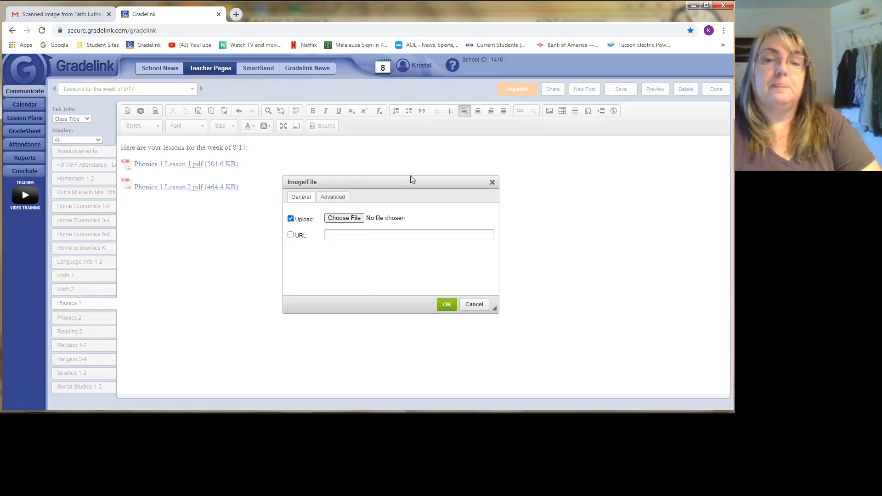
left_click(359, 219)
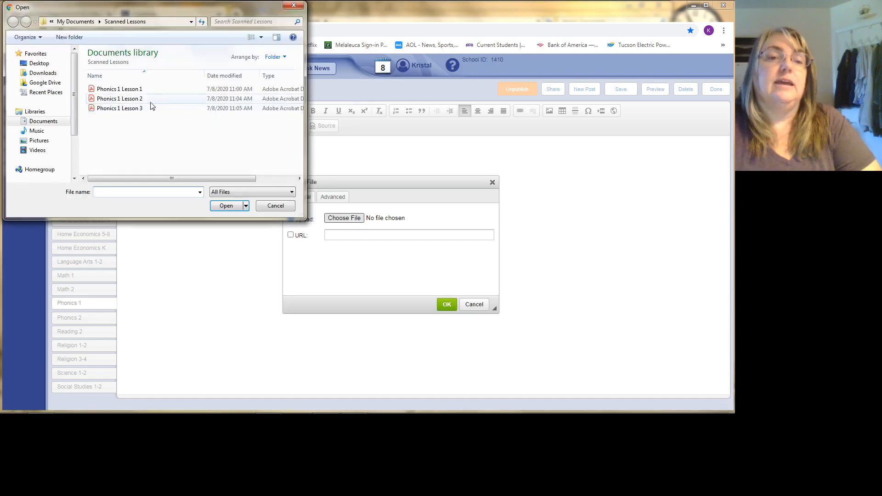
double_click(131, 109)
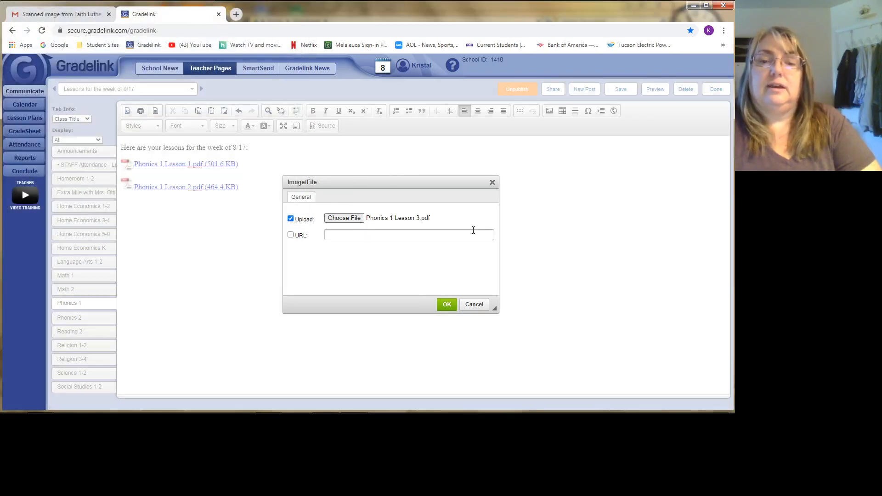
left_click(448, 305)
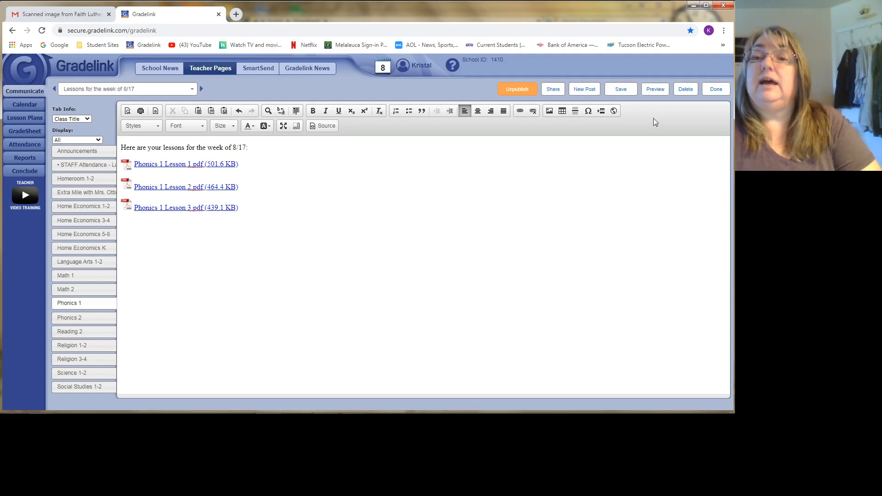
Step: Save the 8/17 post with its published date updated to today, and check its preview
left_click(620, 92)
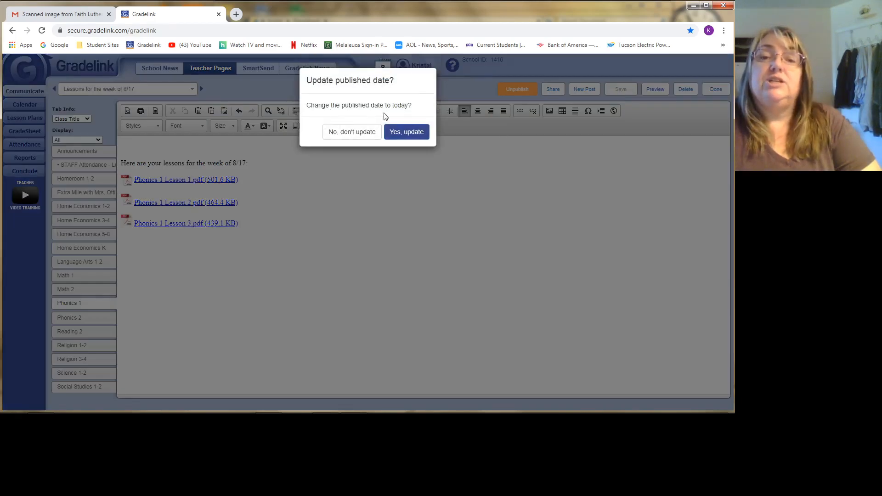
left_click(406, 135)
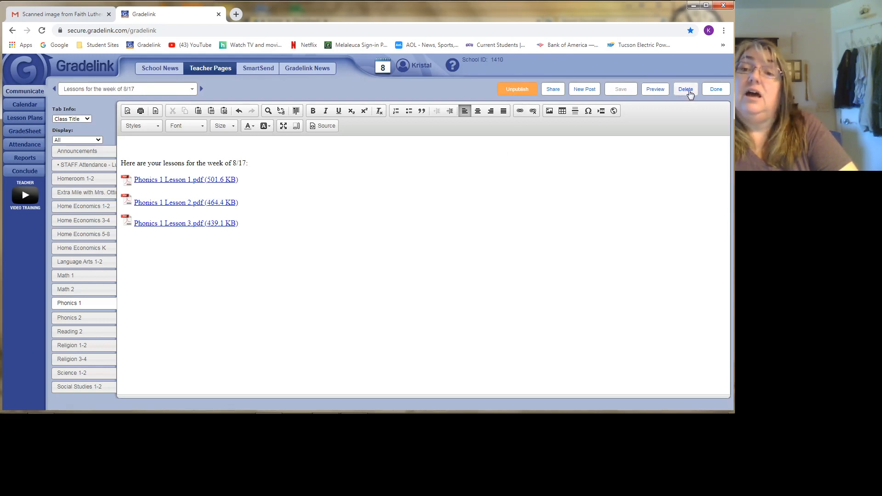
left_click(653, 92)
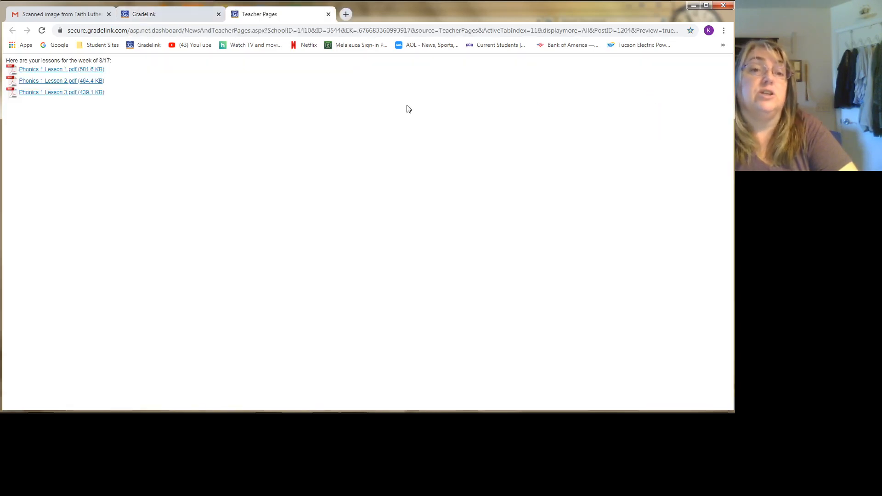
left_click(329, 14)
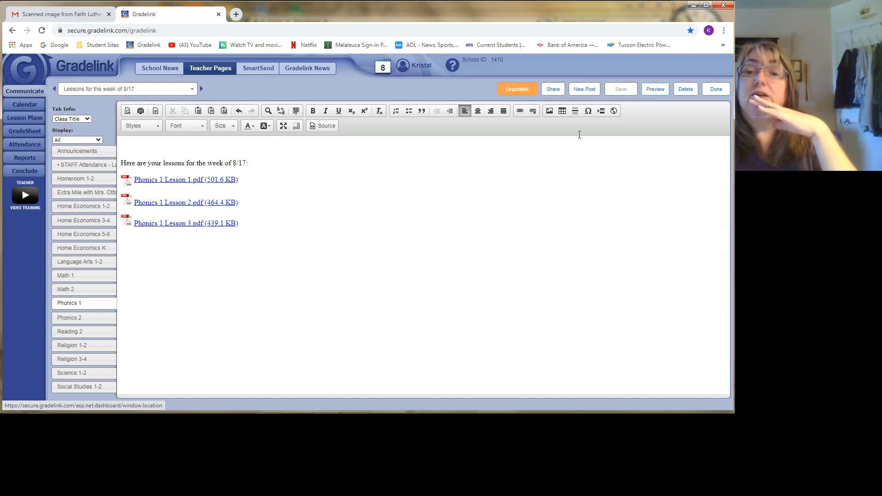
Step: Create a new Phonics 1 post titled "Lesson for the week of 8/24" and select it for editing
left_click(581, 90)
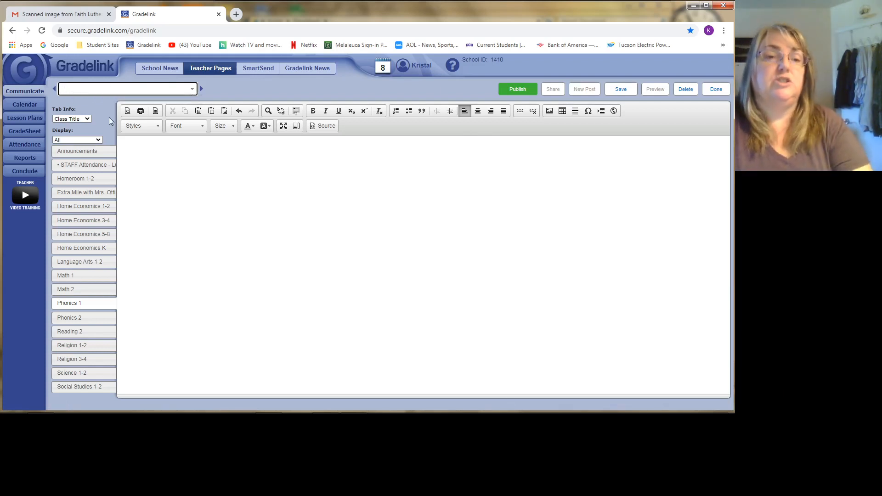
type("Lesson for the week of 8/24")
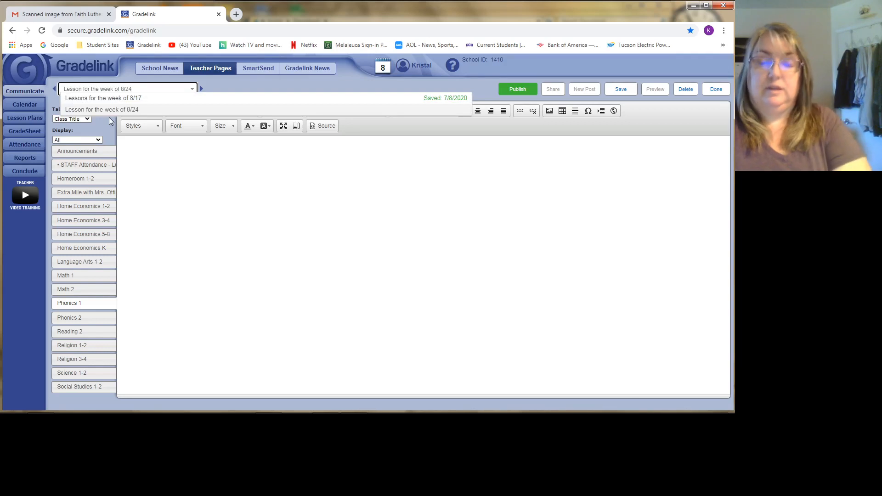
key("Return")
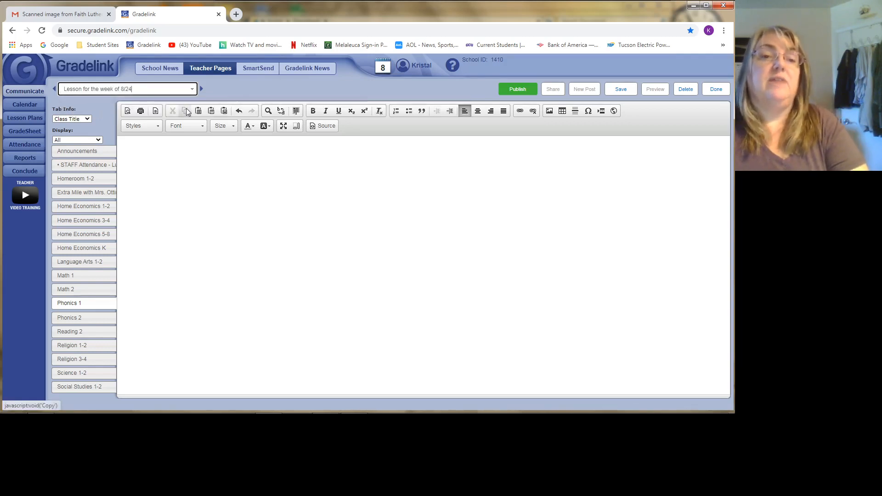
left_click(192, 89)
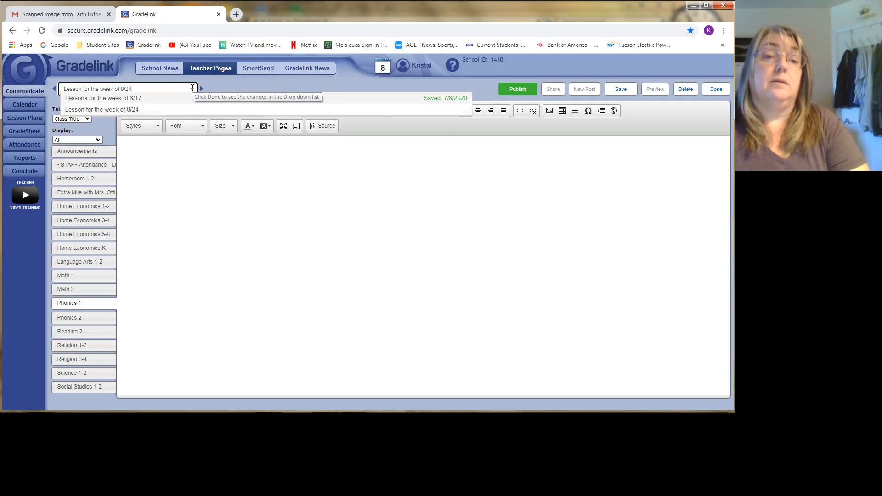
left_click(141, 109)
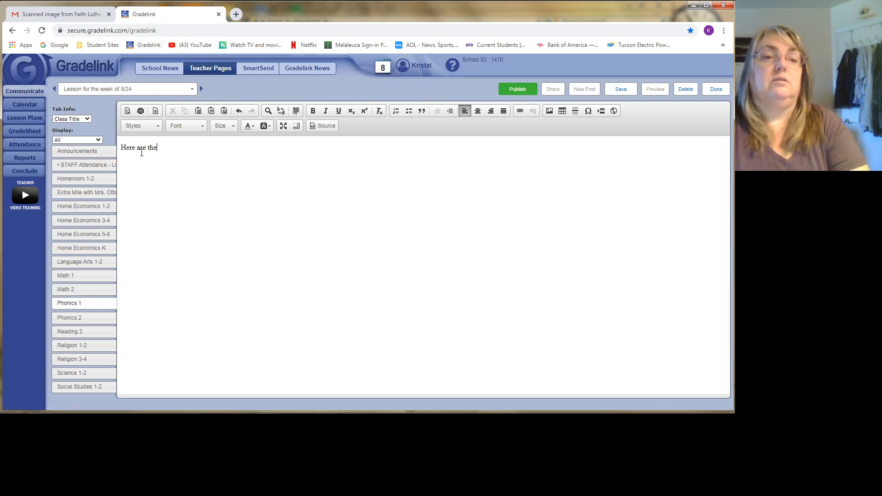
Step: Write "Here are the lessons for the week of 8/24:" in the new post's body
type("lessons for")
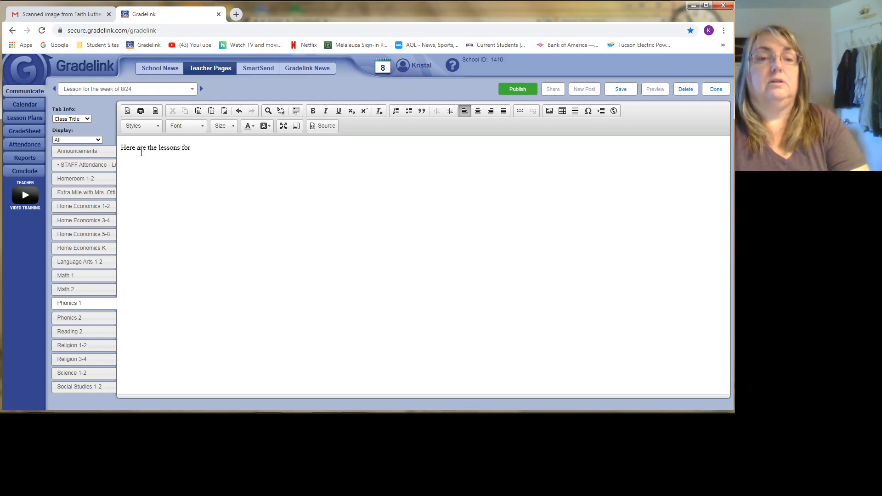
type(" the week of 8/")
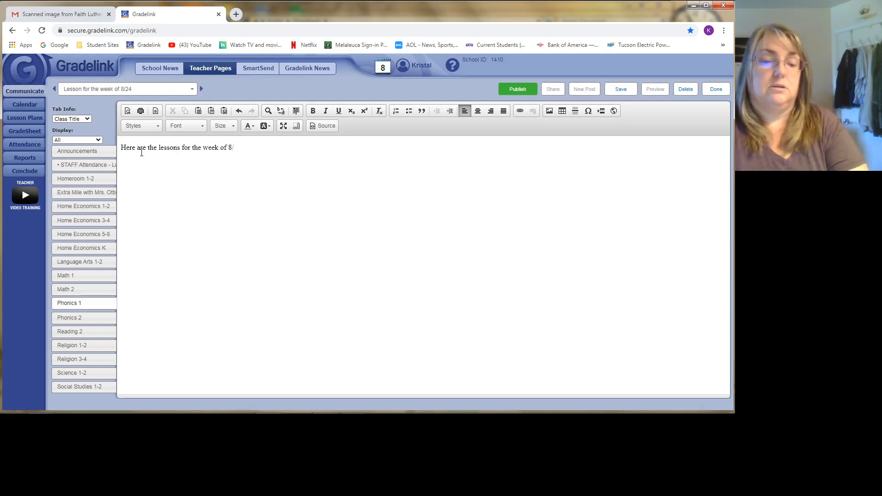
type("24:")
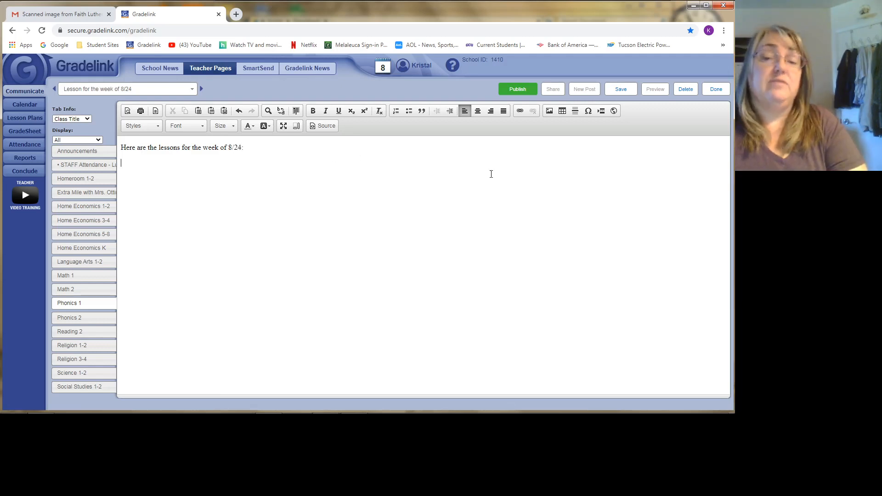
Step: Save and publish the 8/24 post, and finish editing it
left_click(624, 90)
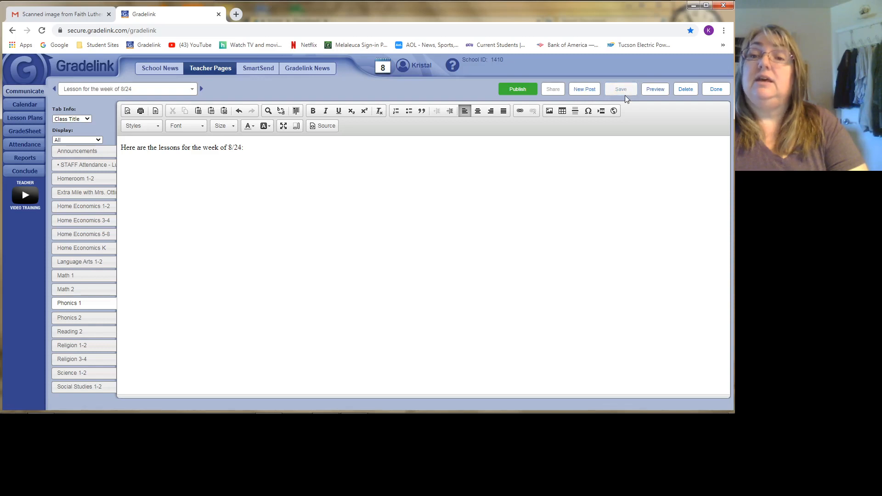
left_click(511, 91)
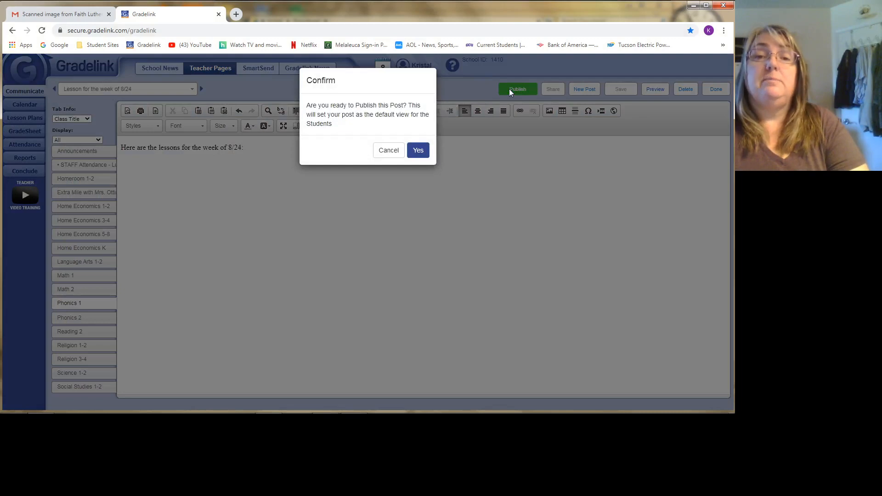
left_click(418, 152)
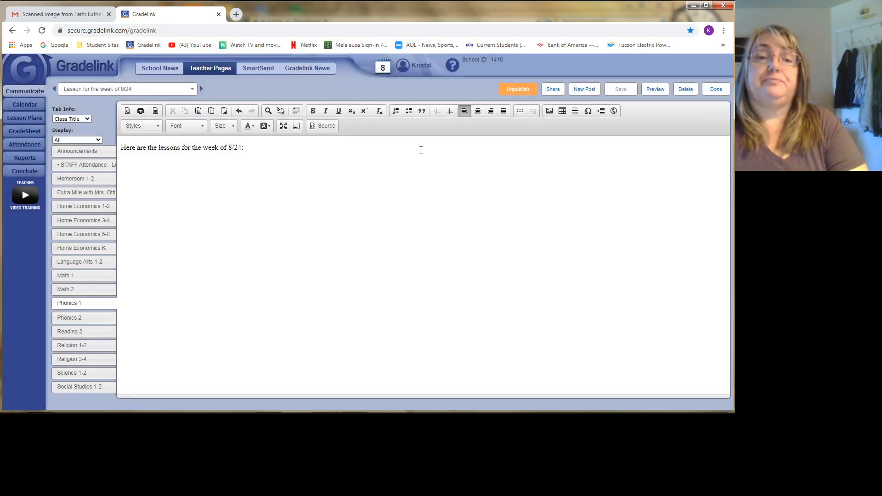
left_click(715, 90)
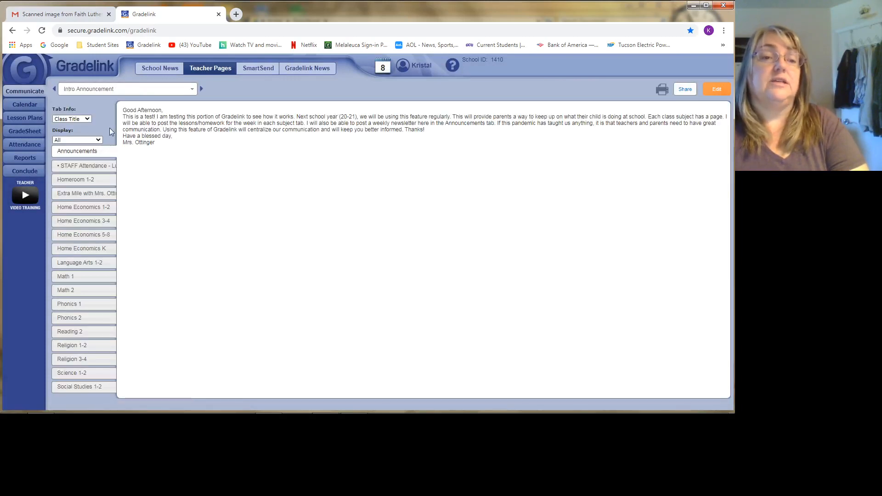
Step: View the published posts on the Phonics 1 page, switching to the 8/24 lesson and back to 8/17
left_click(88, 305)
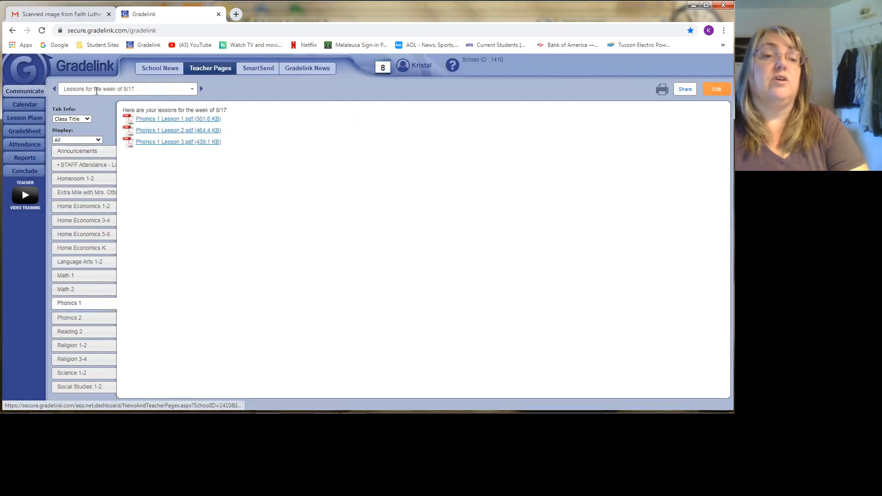
left_click(96, 89)
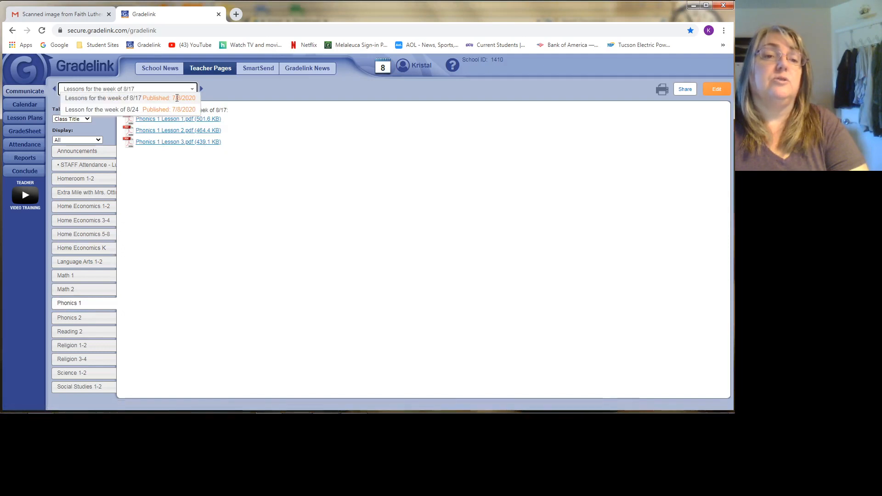
left_click(170, 109)
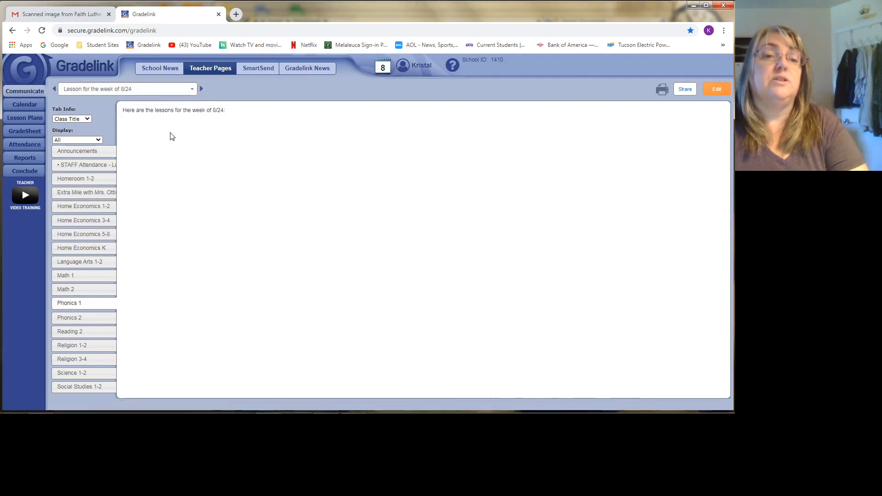
left_click(186, 94)
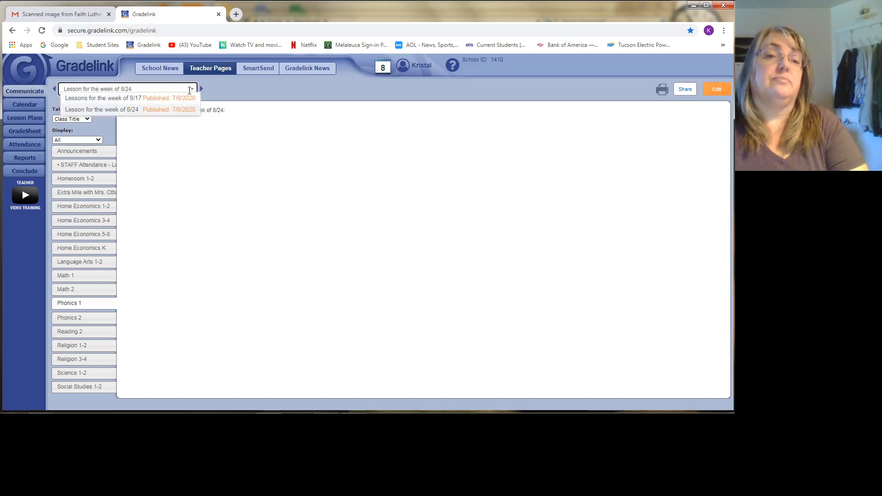
left_click(186, 98)
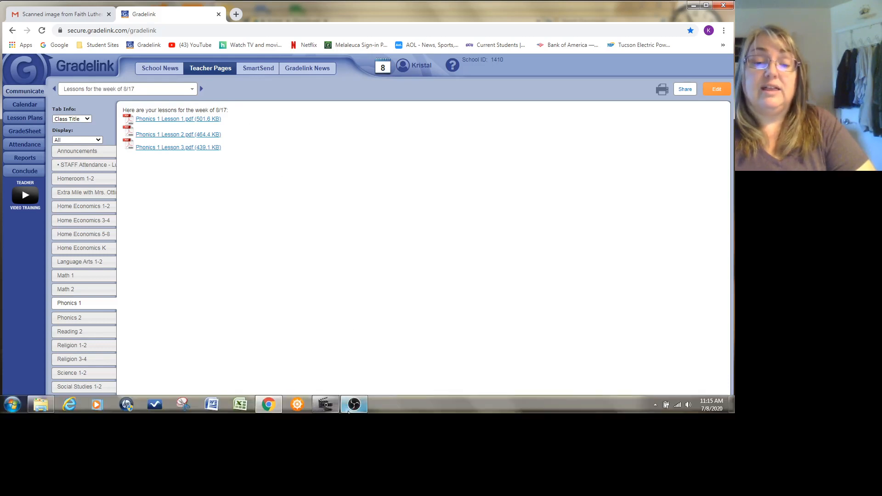
Step: Switch to OBS and remove the Display Capture source from the scene
mouse_move(359, 409)
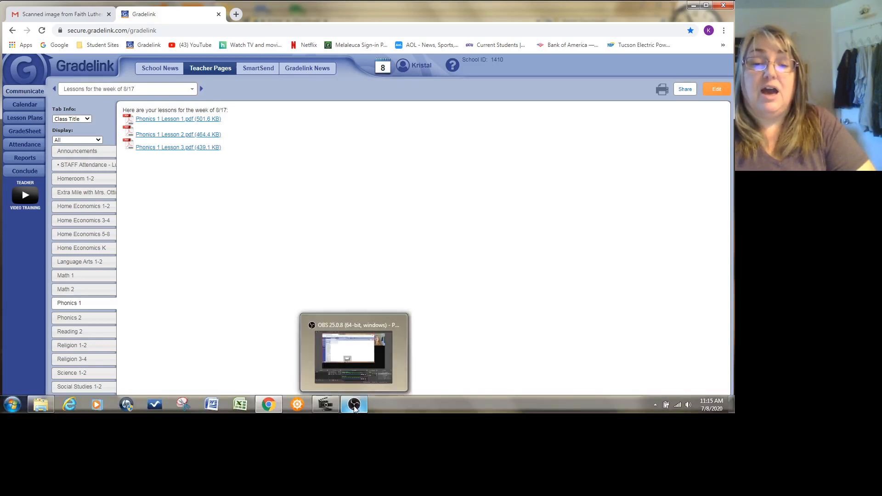
left_click(354, 405)
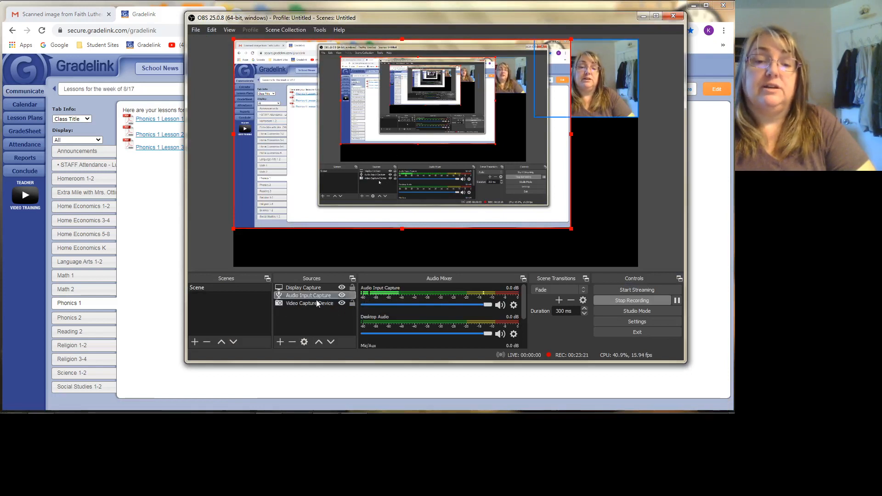
left_click(311, 287)
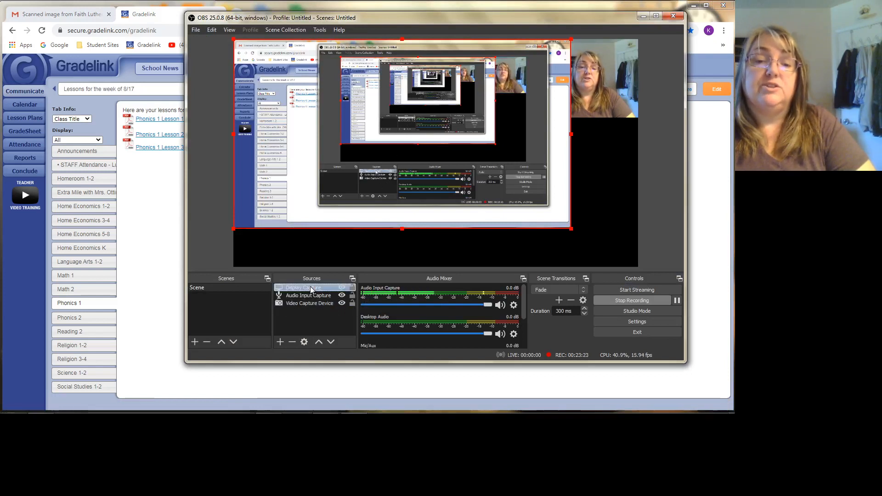
left_click(292, 342)
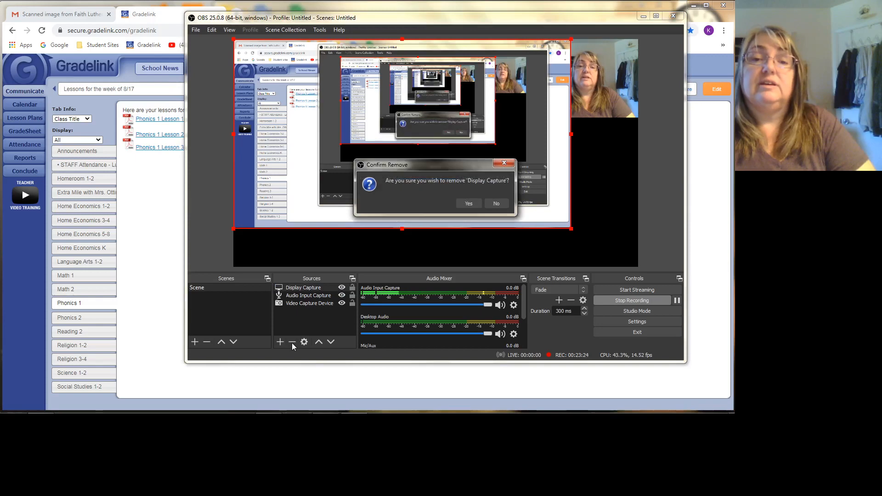
left_click(469, 203)
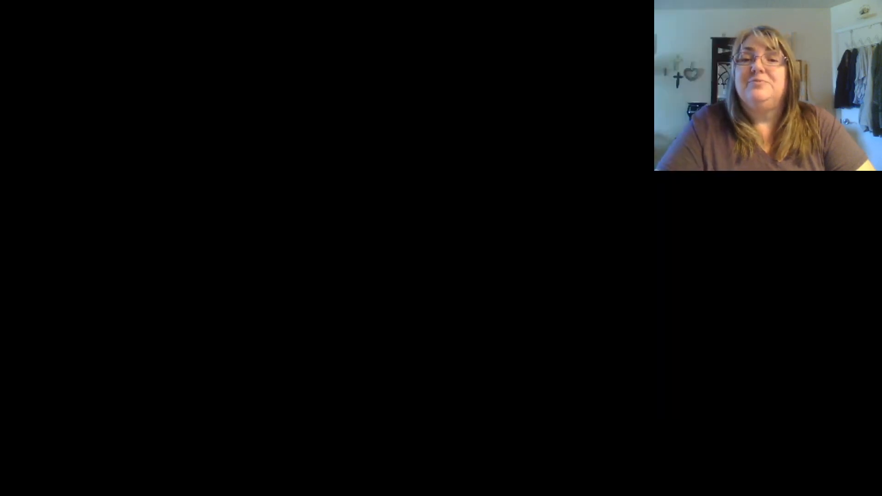